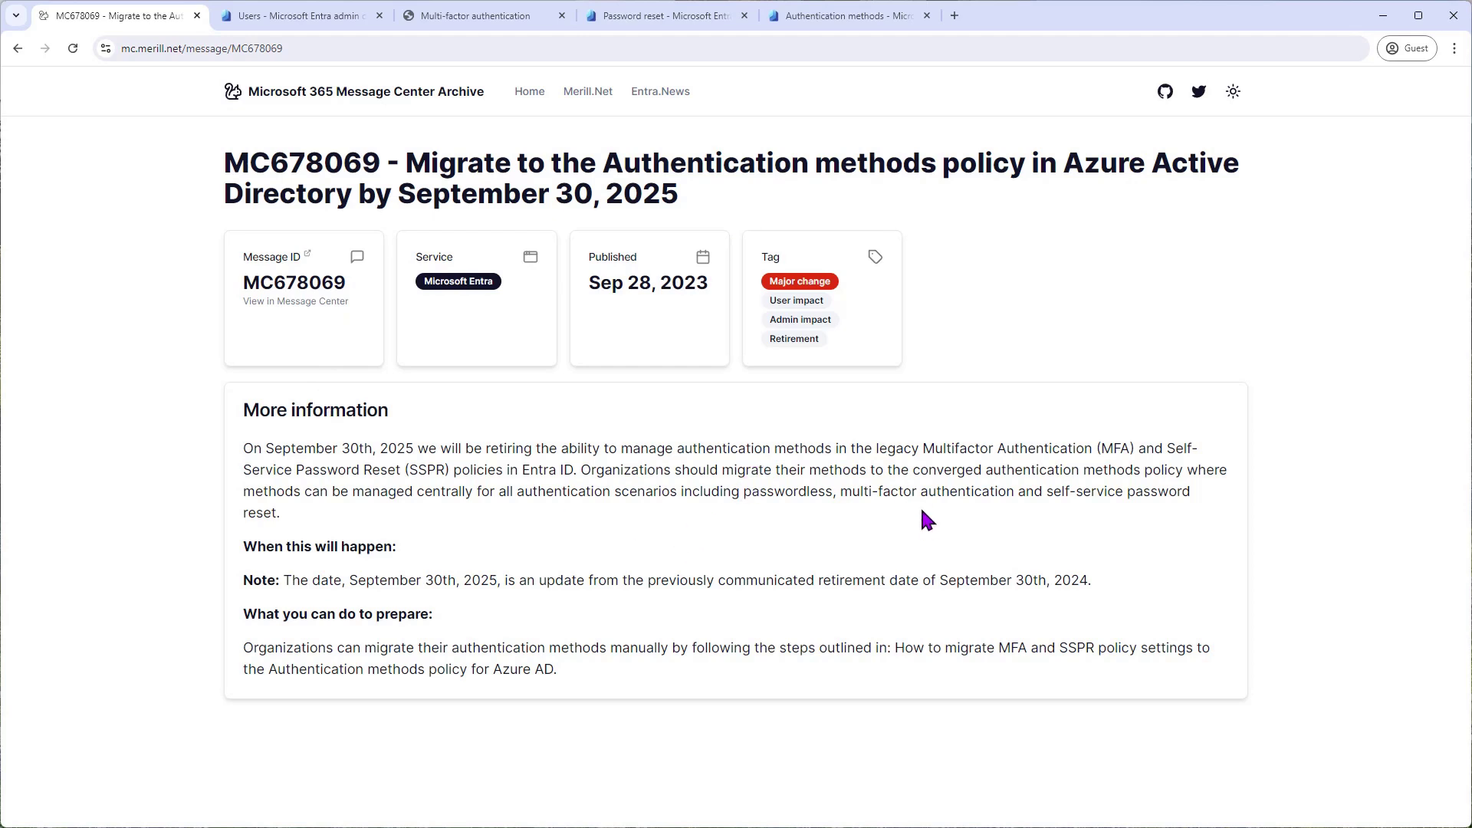
- Highlight the retirement date change from September 30th, 2024 to September 30th, 2025
{"action": "left_click_drag", "start_coordinate": [939, 576], "coordinate": [1058, 586]}
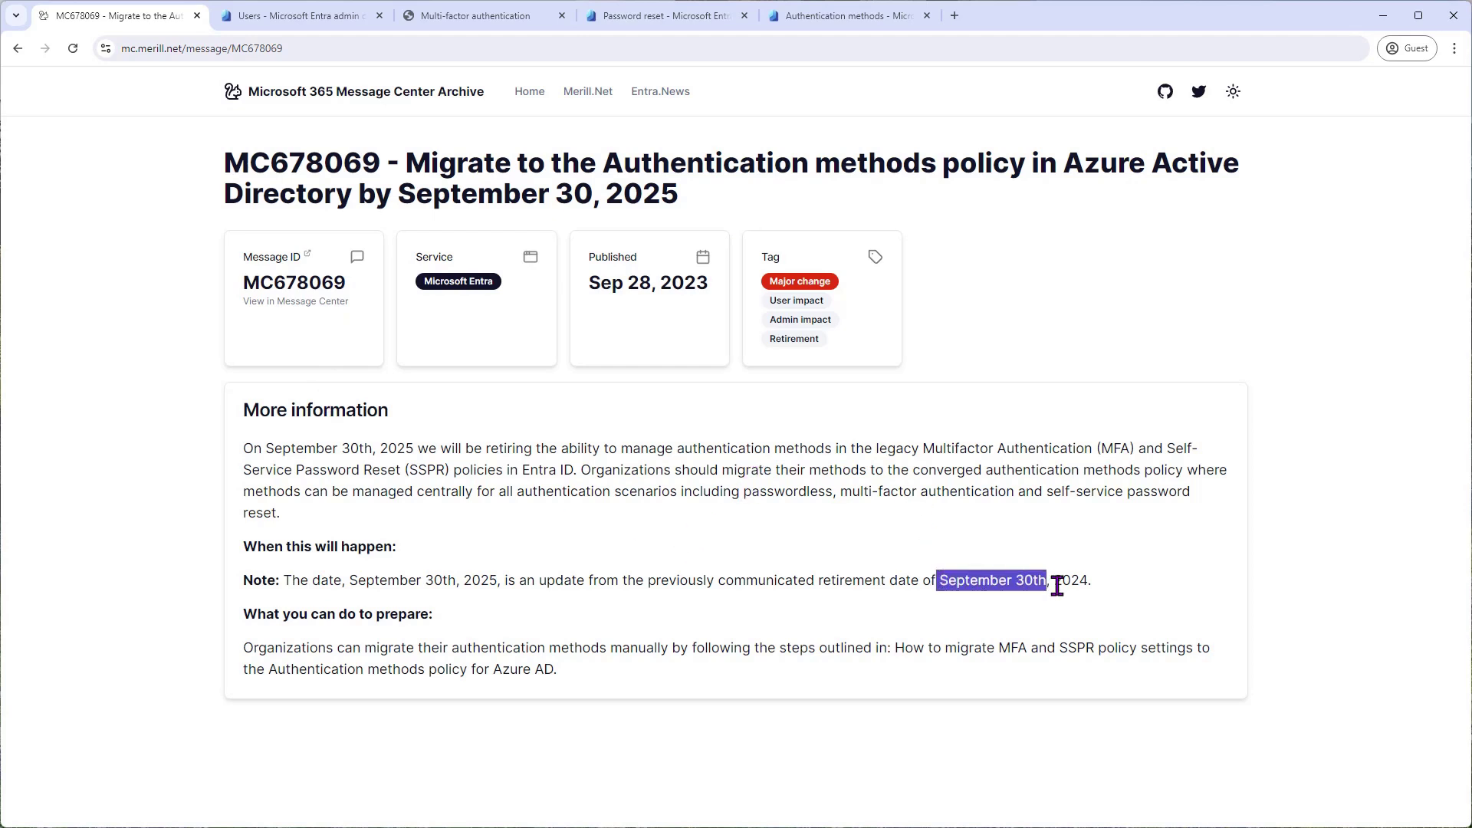
{"action": "left_click", "coordinate": [1103, 579]}
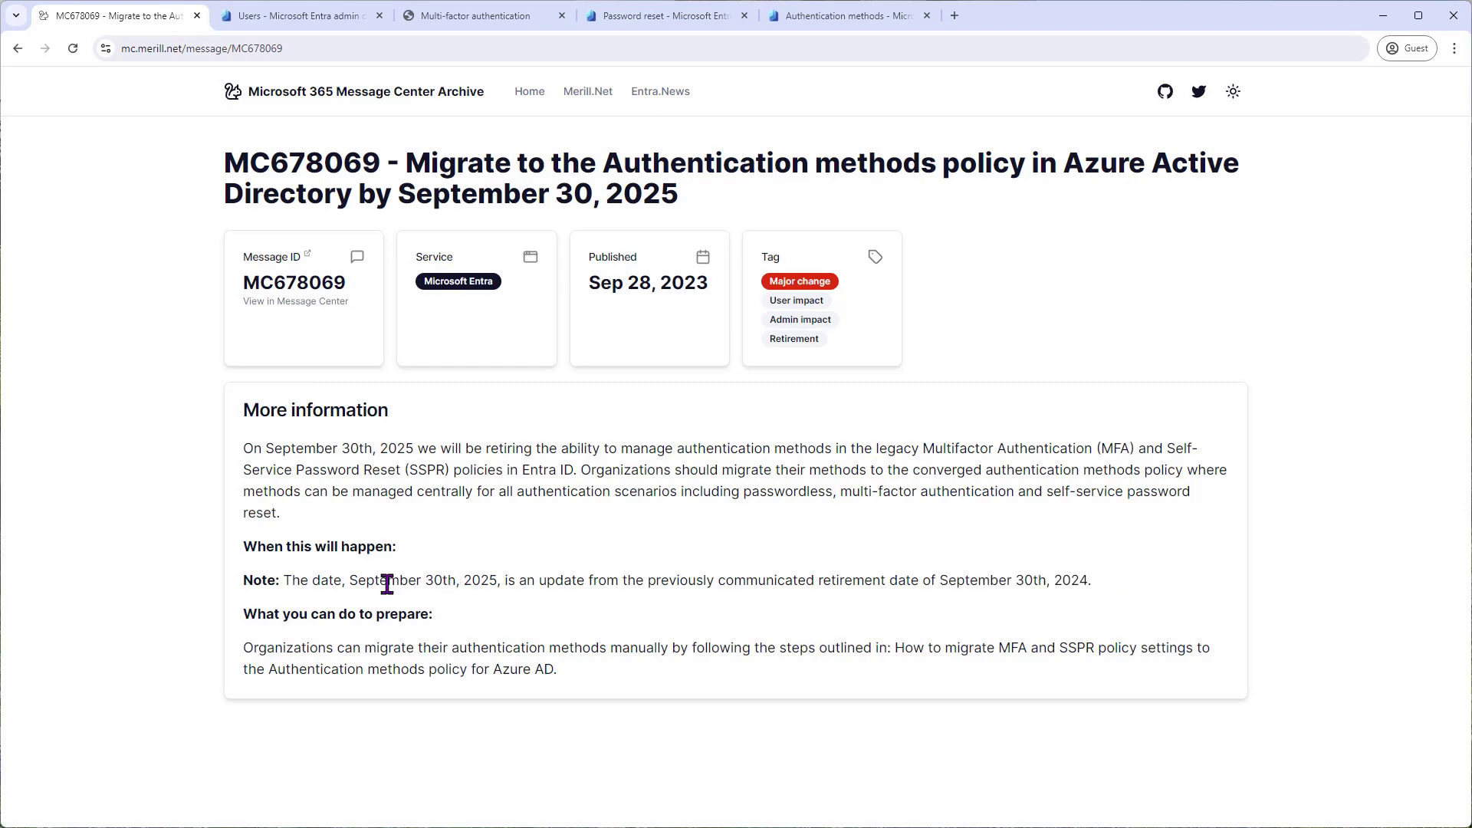
{"action": "key", "text": "ctrl"}
{"action": "key", "text": "ctrl"}
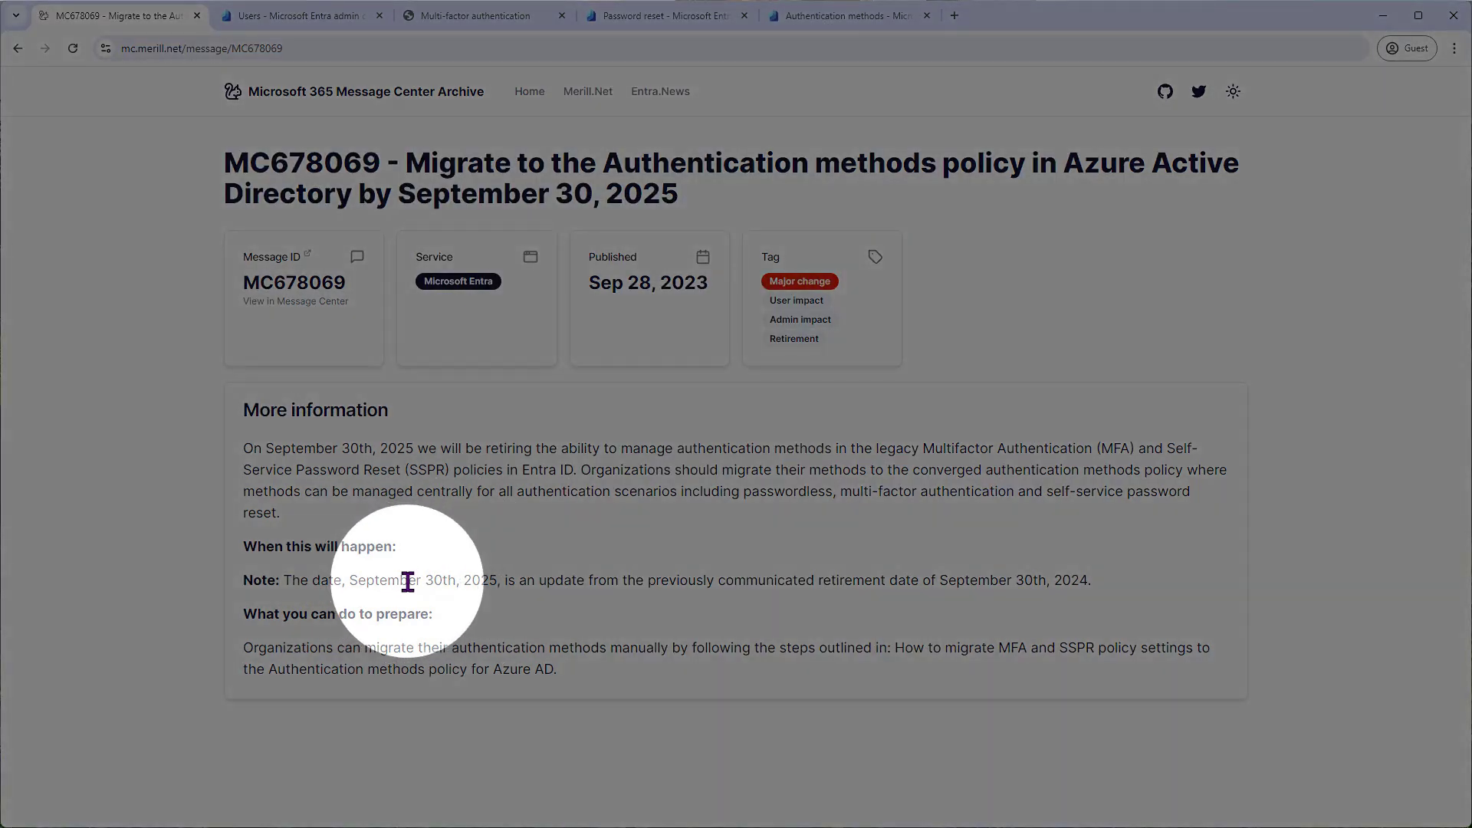
{"action": "left_click_drag", "start_coordinate": [371, 583], "coordinate": [499, 585]}
{"action": "left_click", "coordinate": [561, 588]}
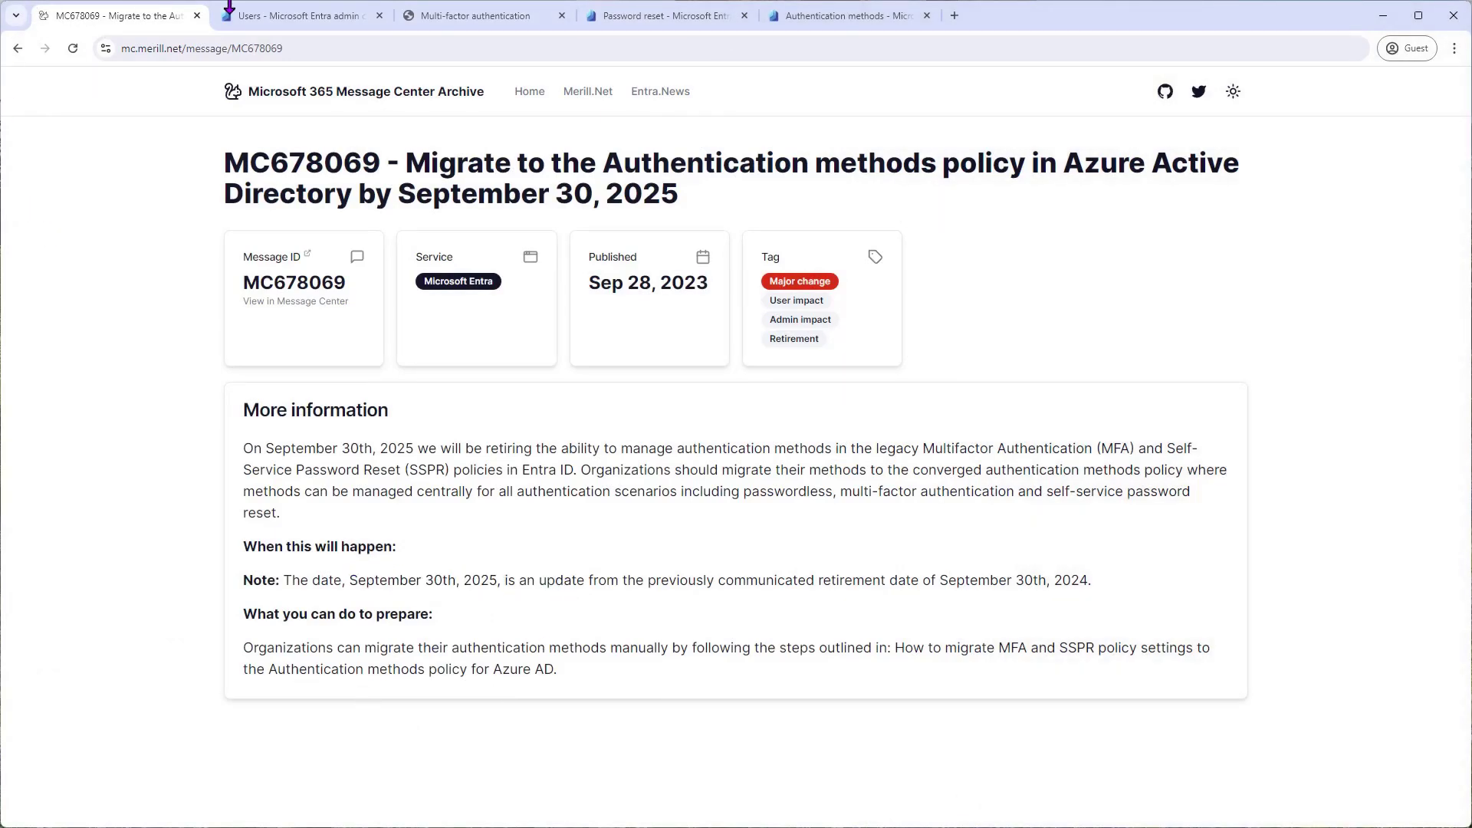
- Go to the Entra users list, then to the legacy per-user MFA page showing every user Disabled
{"action": "mouse_move", "coordinate": [276, 19]}
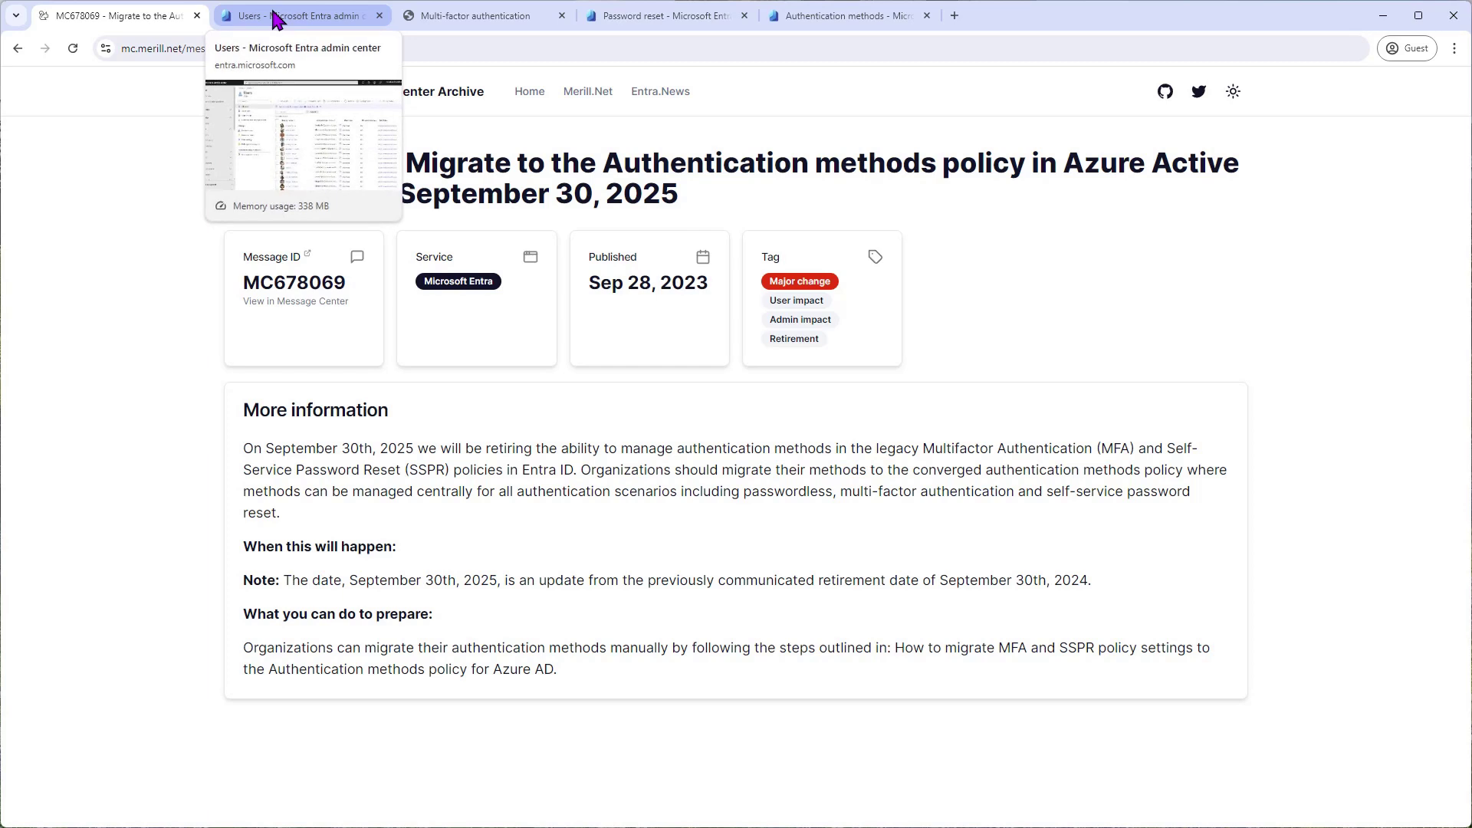
{"action": "left_click", "coordinate": [276, 19]}
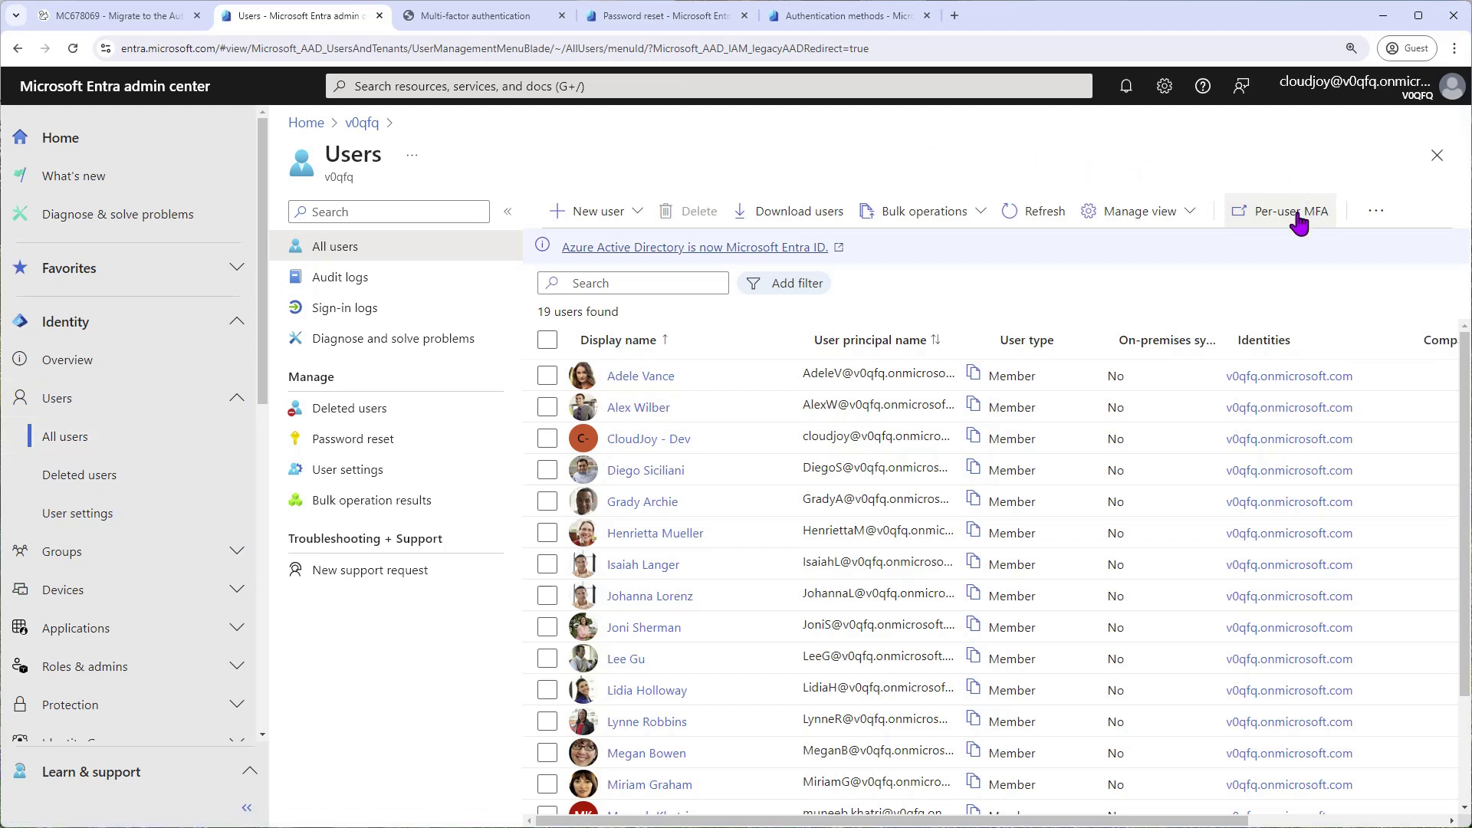
{"action": "left_click", "coordinate": [475, 17]}
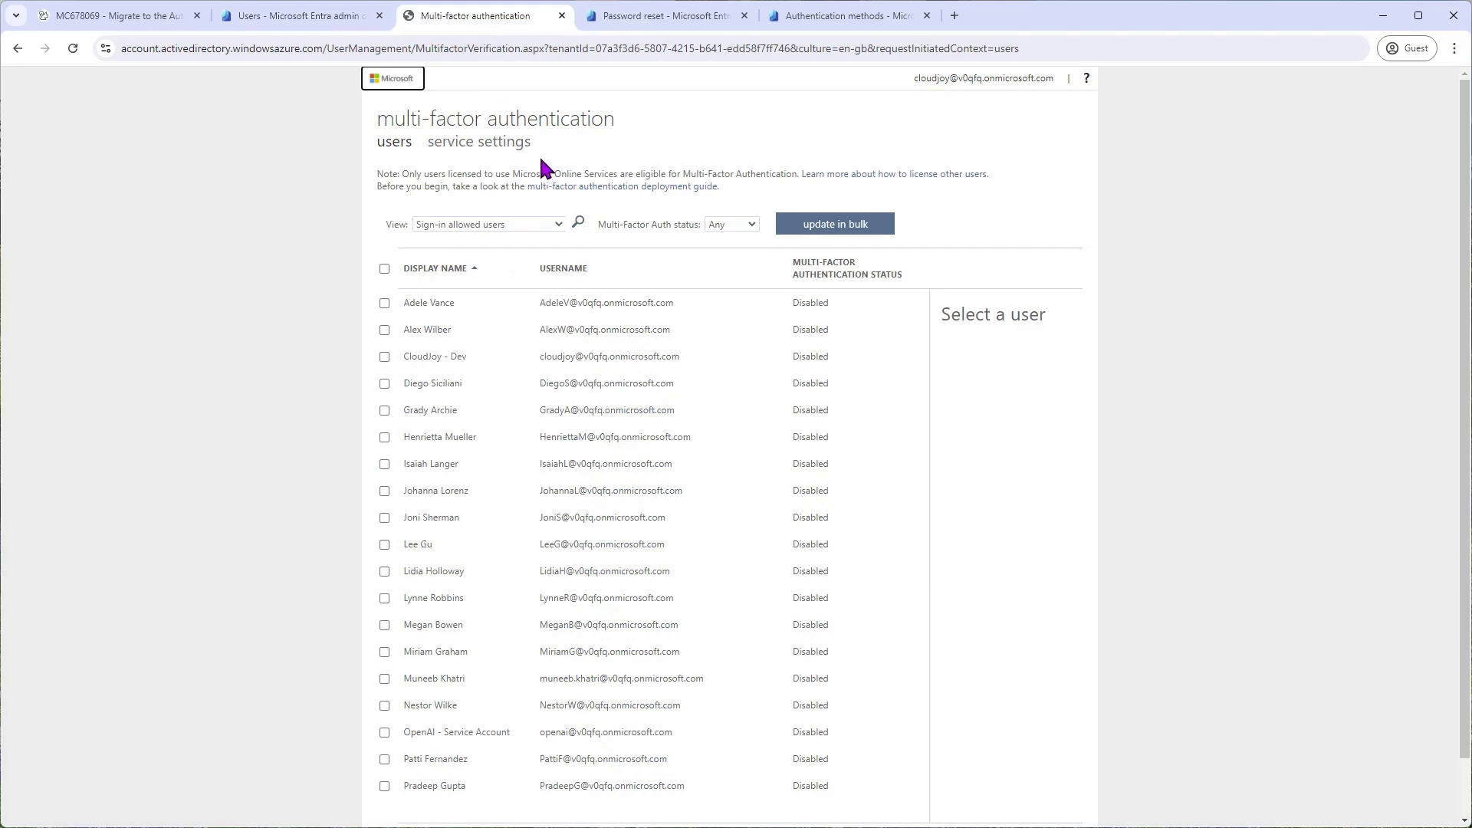
- Review the legacy MFA service settings verification options, then go to the Password reset authentication methods page
{"action": "left_click", "coordinate": [483, 146]}
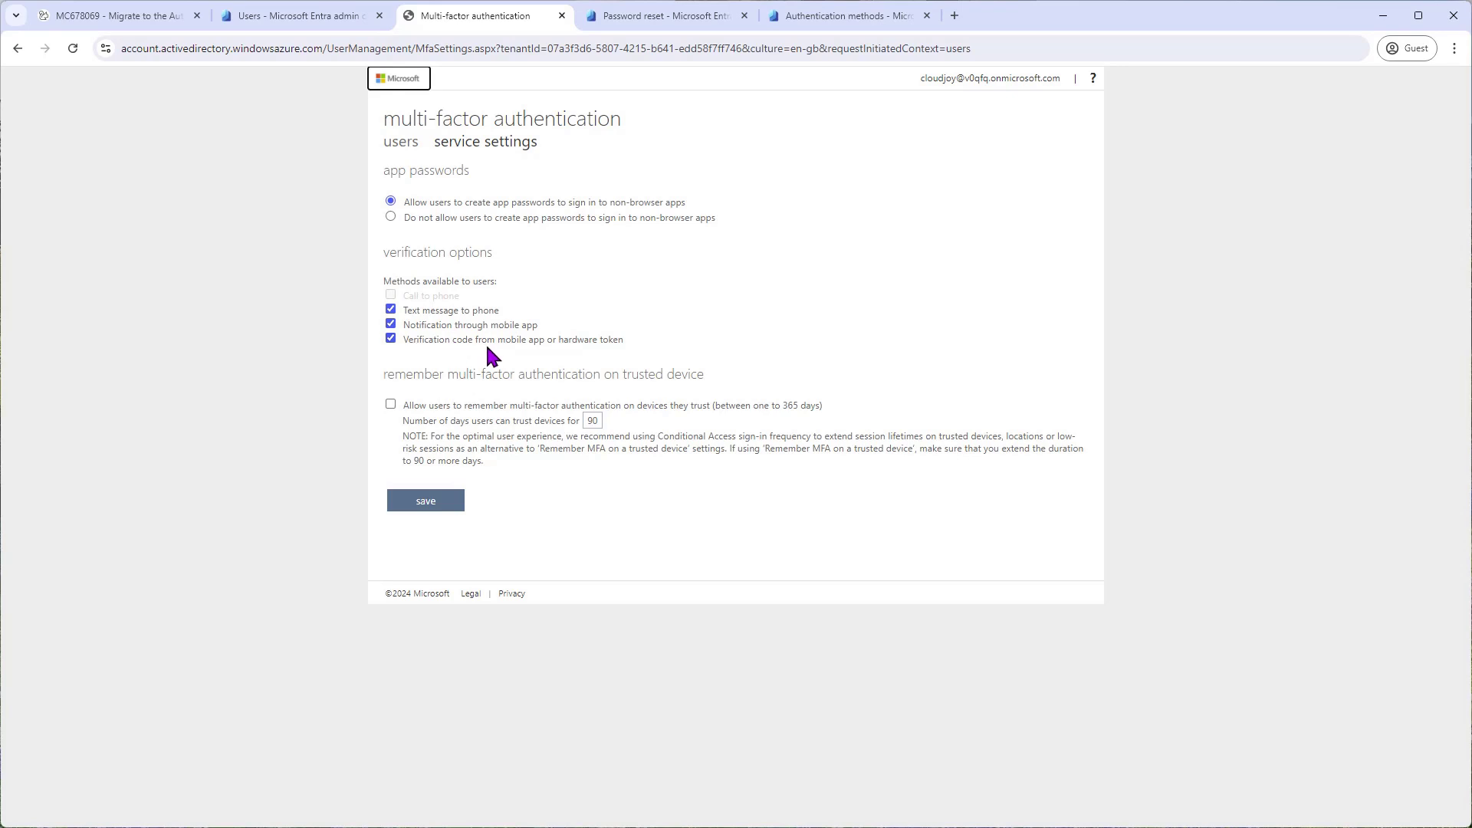
{"action": "left_click", "coordinate": [616, 21]}
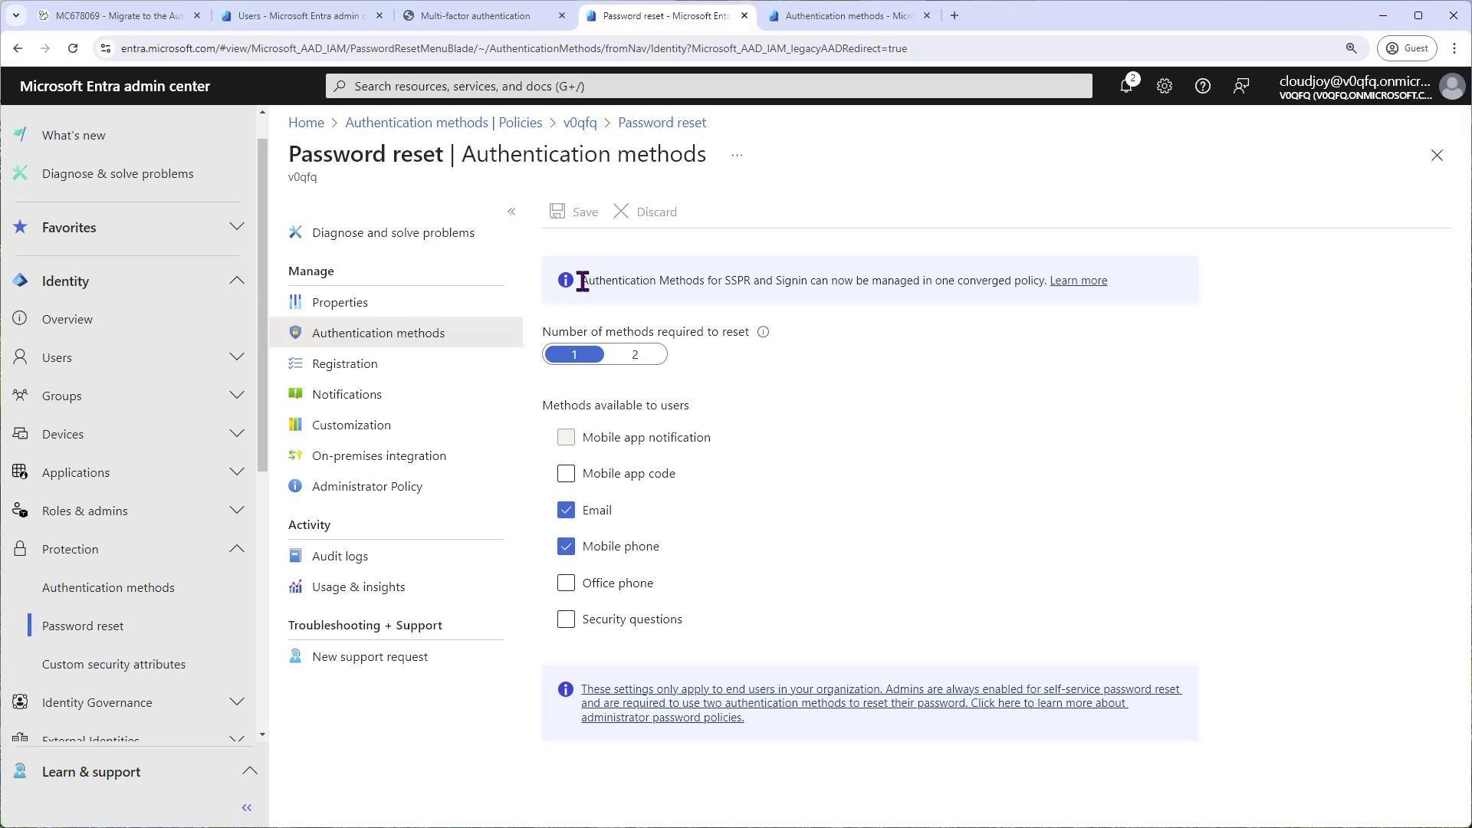
- Highlight the converged policy notice, then go to the Authentication methods Policies page
{"action": "left_click_drag", "start_coordinate": [582, 282], "coordinate": [1045, 286]}
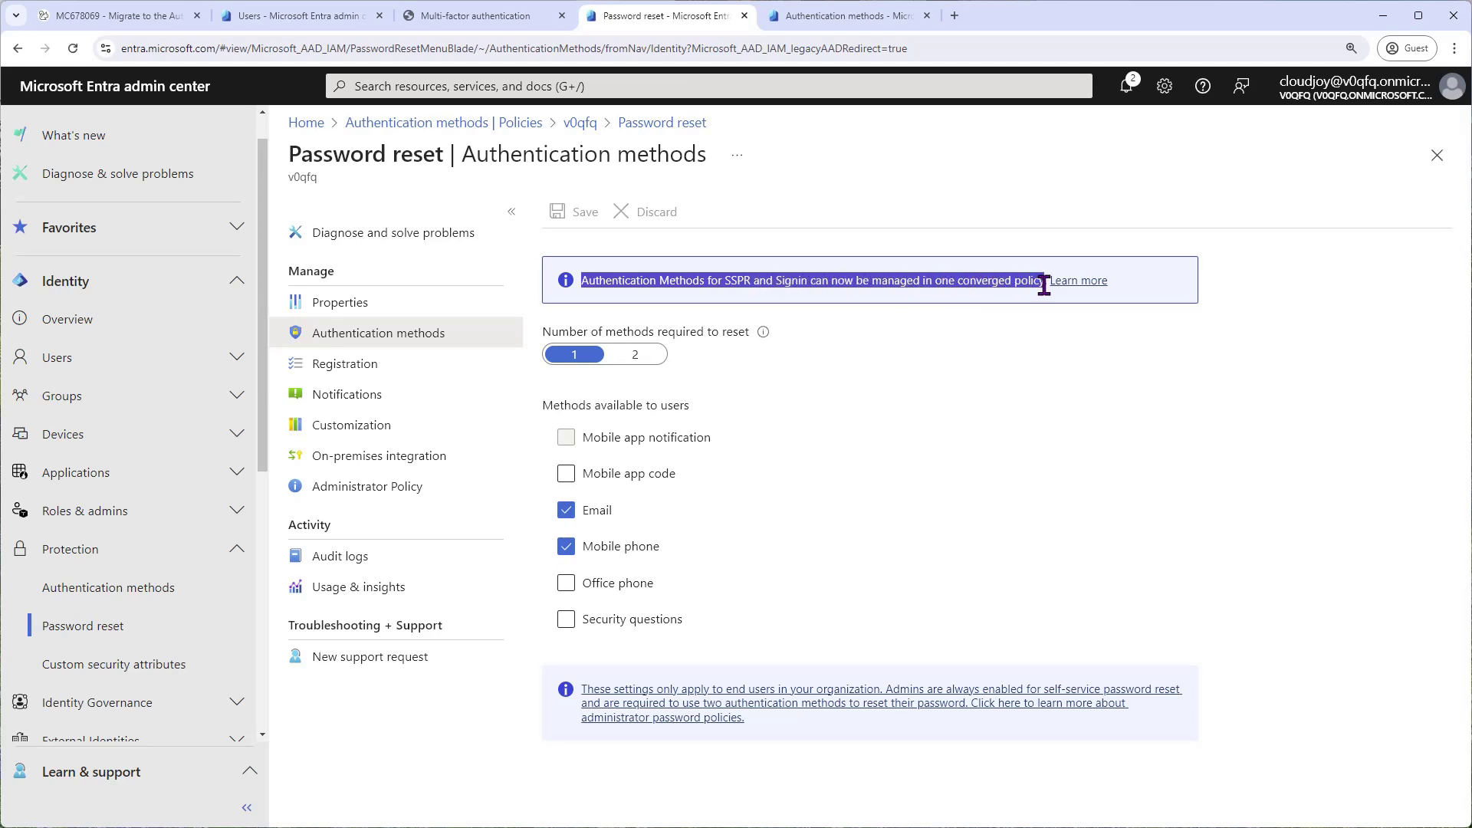
{"action": "left_click", "coordinate": [1044, 285]}
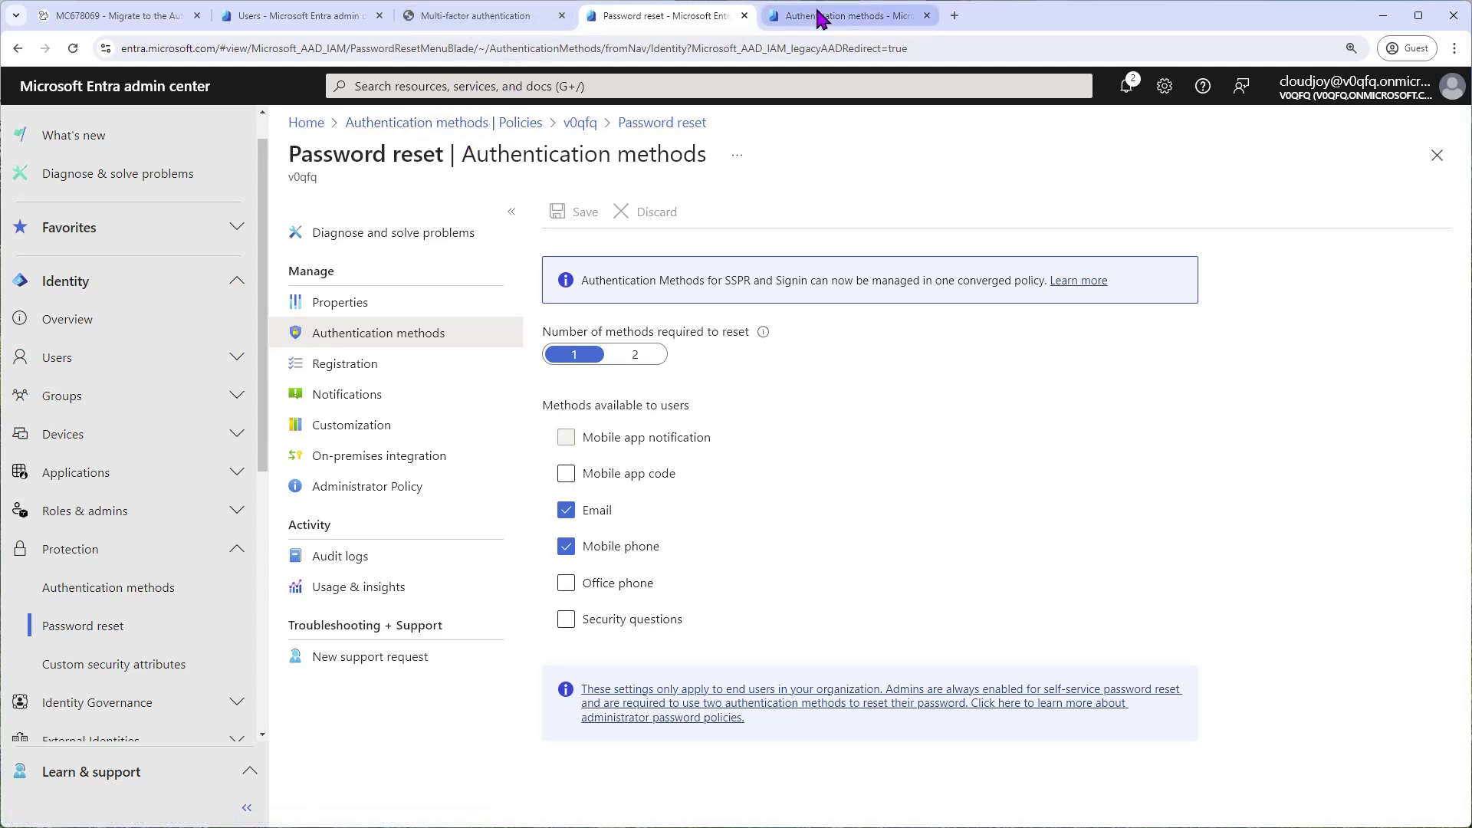
{"action": "scroll", "coordinate": [111, 460], "scroll_direction": "down", "scroll_amount": 4}
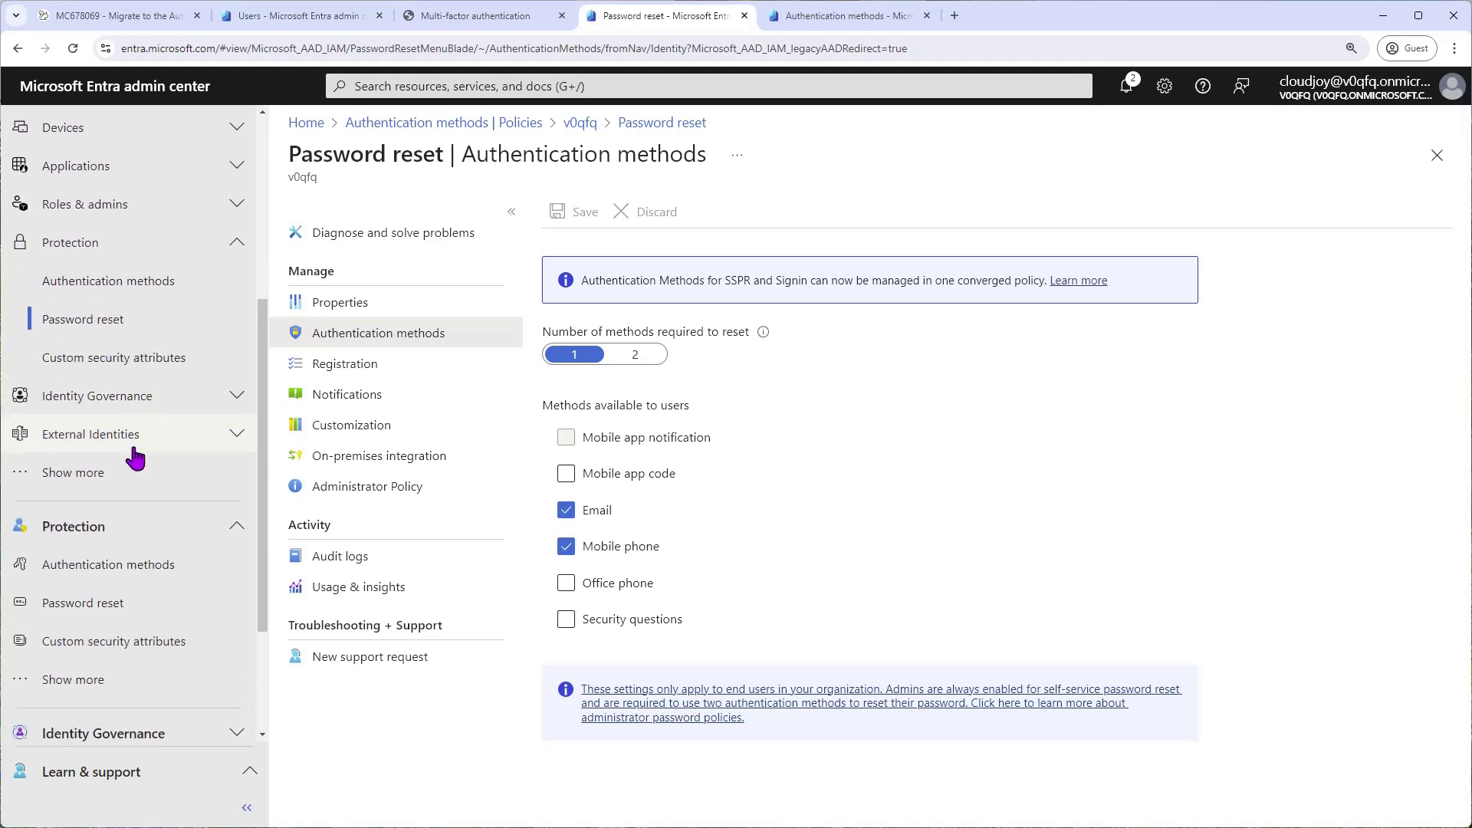
{"action": "scroll", "coordinate": [168, 399], "scroll_direction": "down", "scroll_amount": 1}
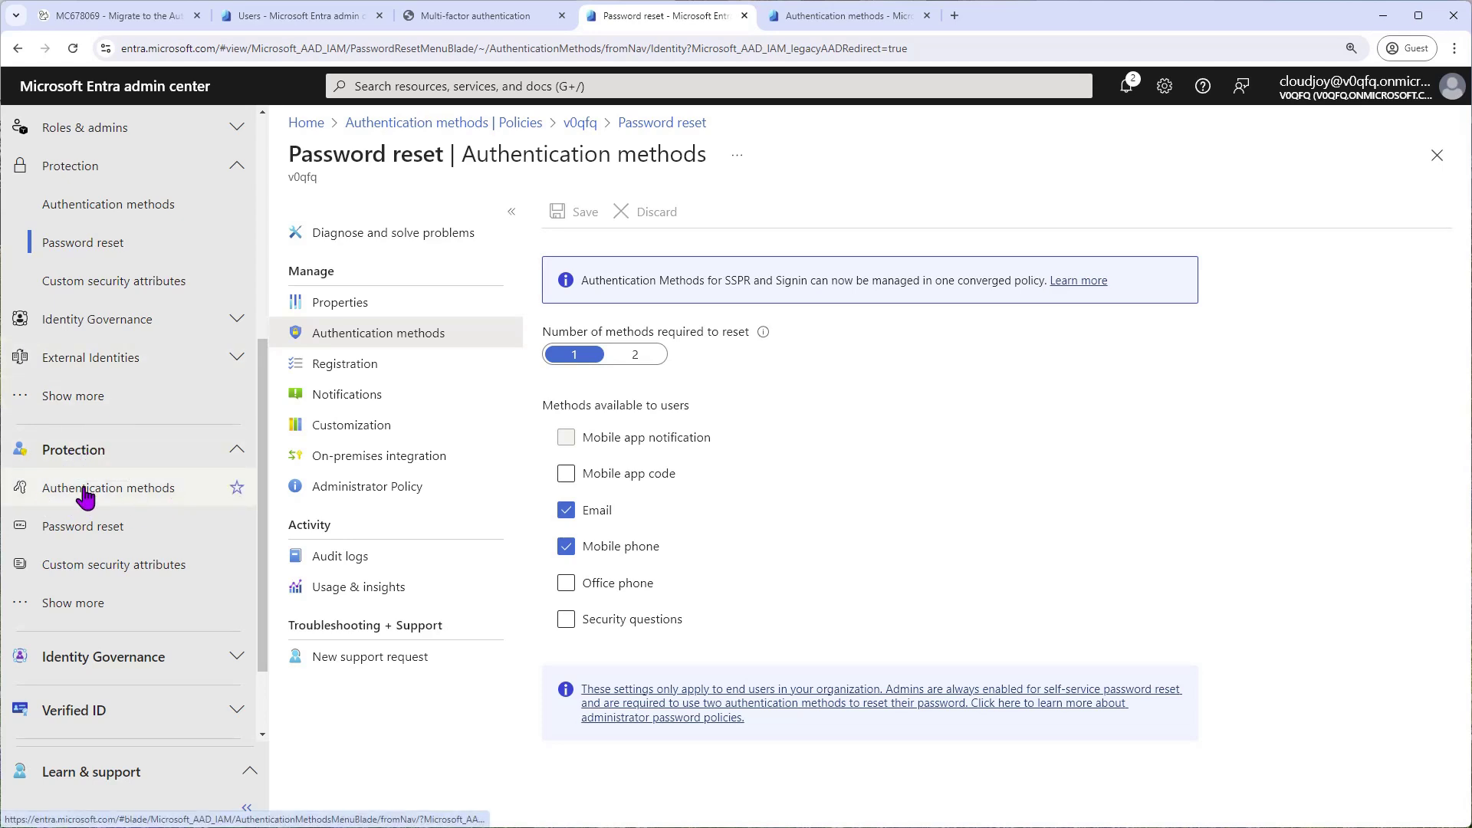
{"action": "left_click", "coordinate": [790, 17]}
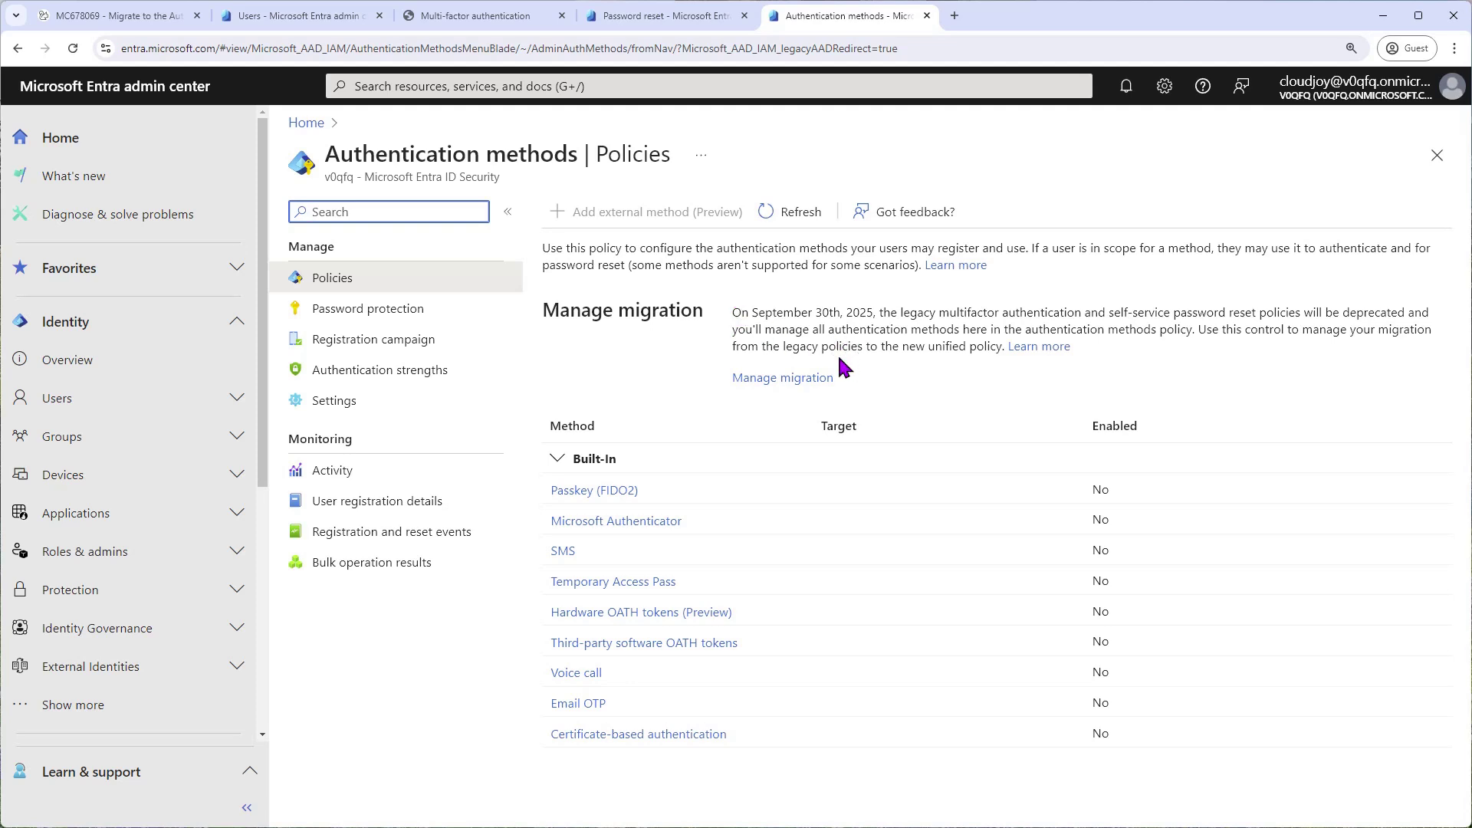
{"action": "left_click", "coordinate": [778, 389]}
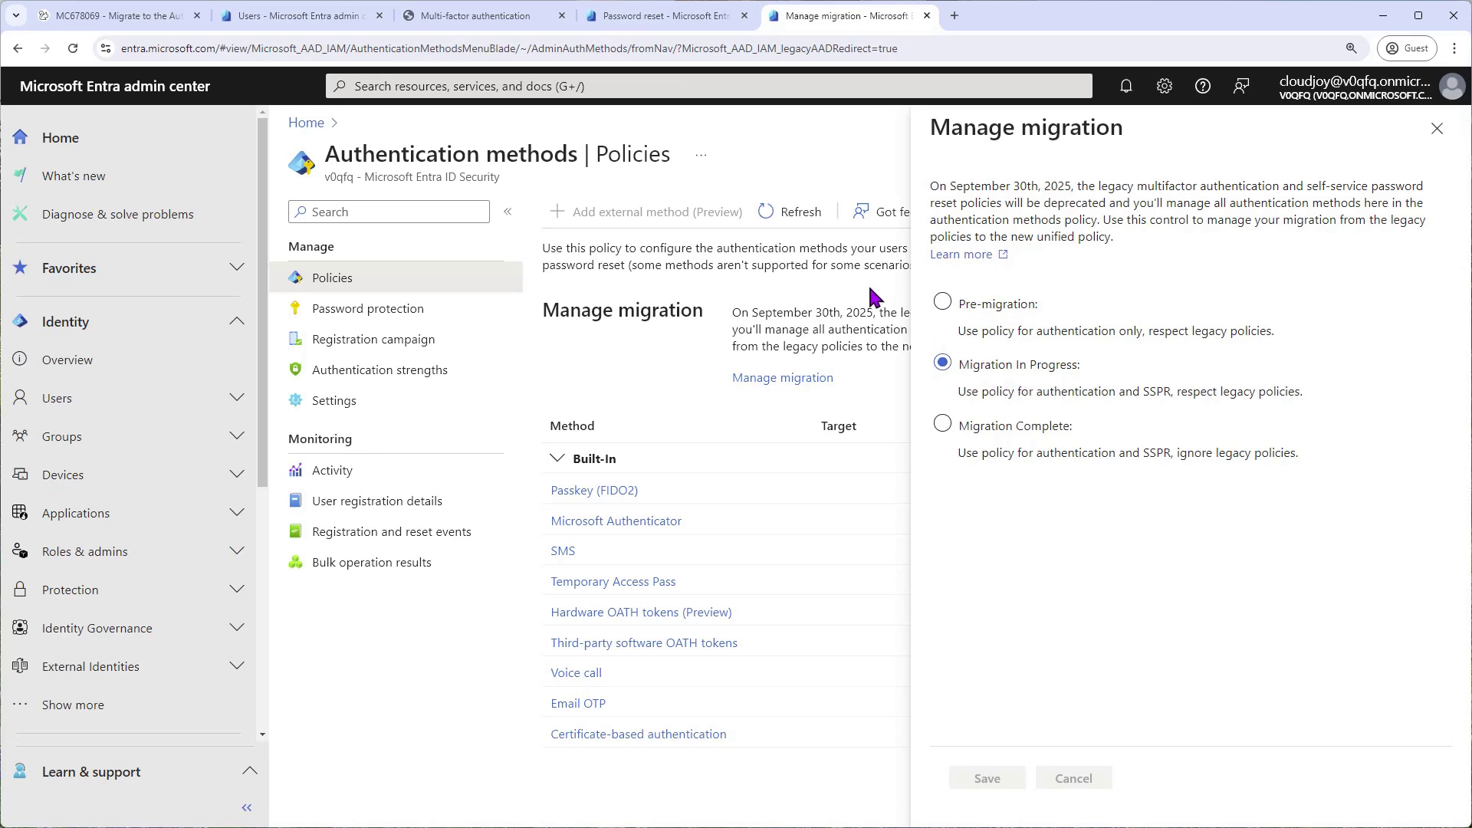
{"action": "left_click", "coordinate": [1449, 137]}
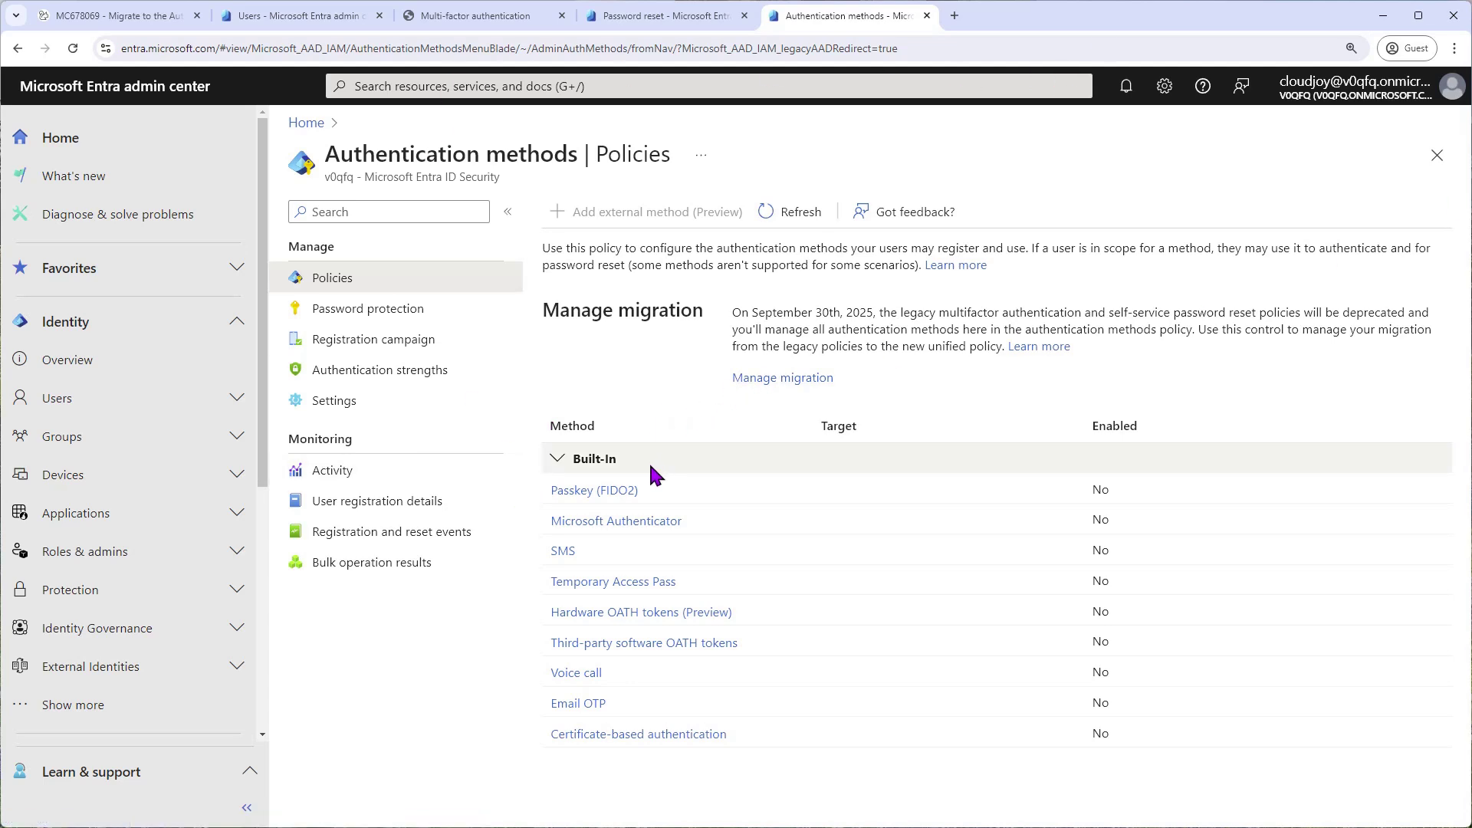
- Turn on Microsoft Authenticator, targeting All users rather than specific groups
{"action": "left_click", "coordinate": [639, 523]}
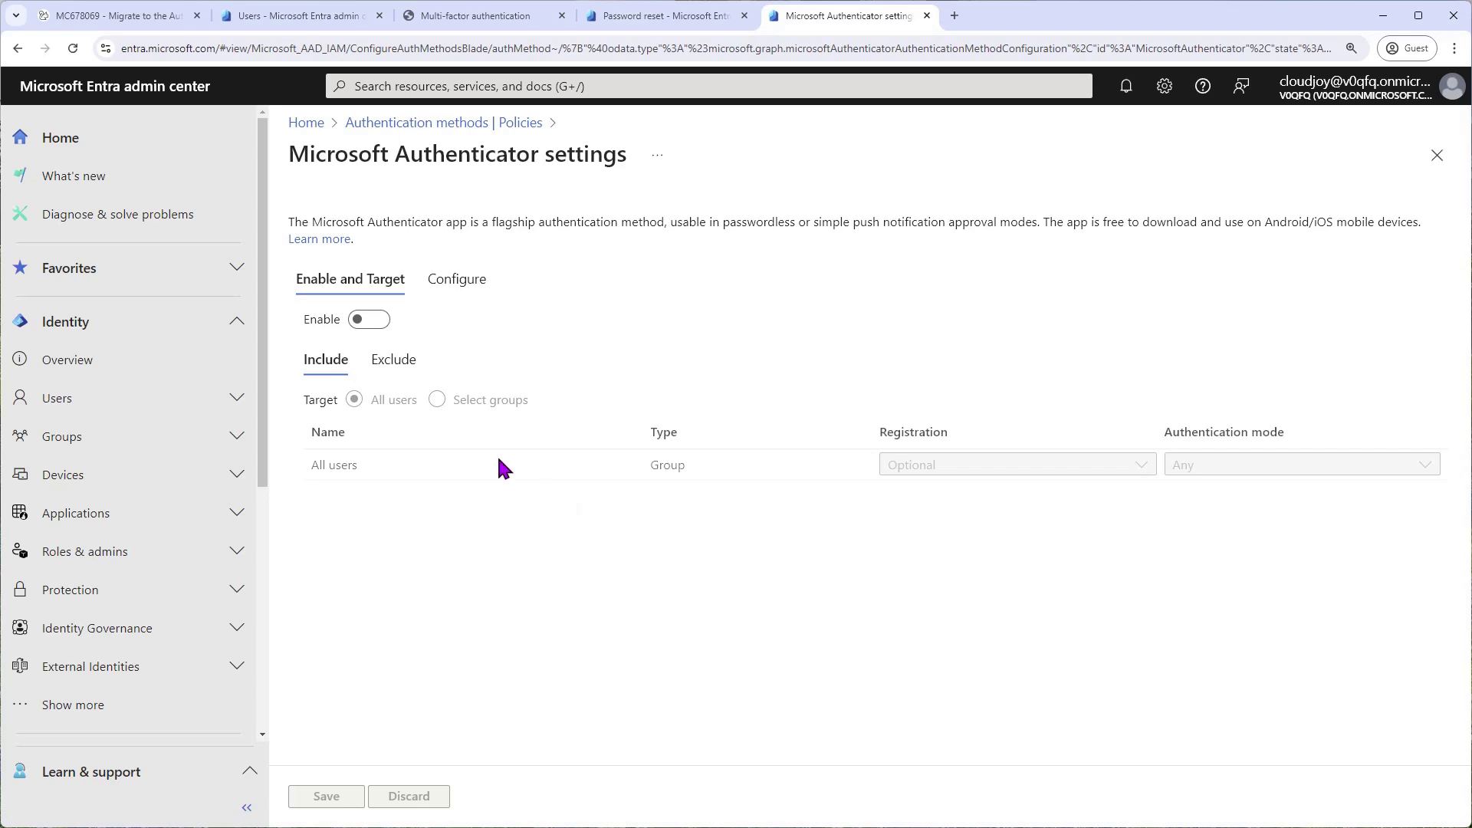
{"action": "left_click", "coordinate": [376, 321]}
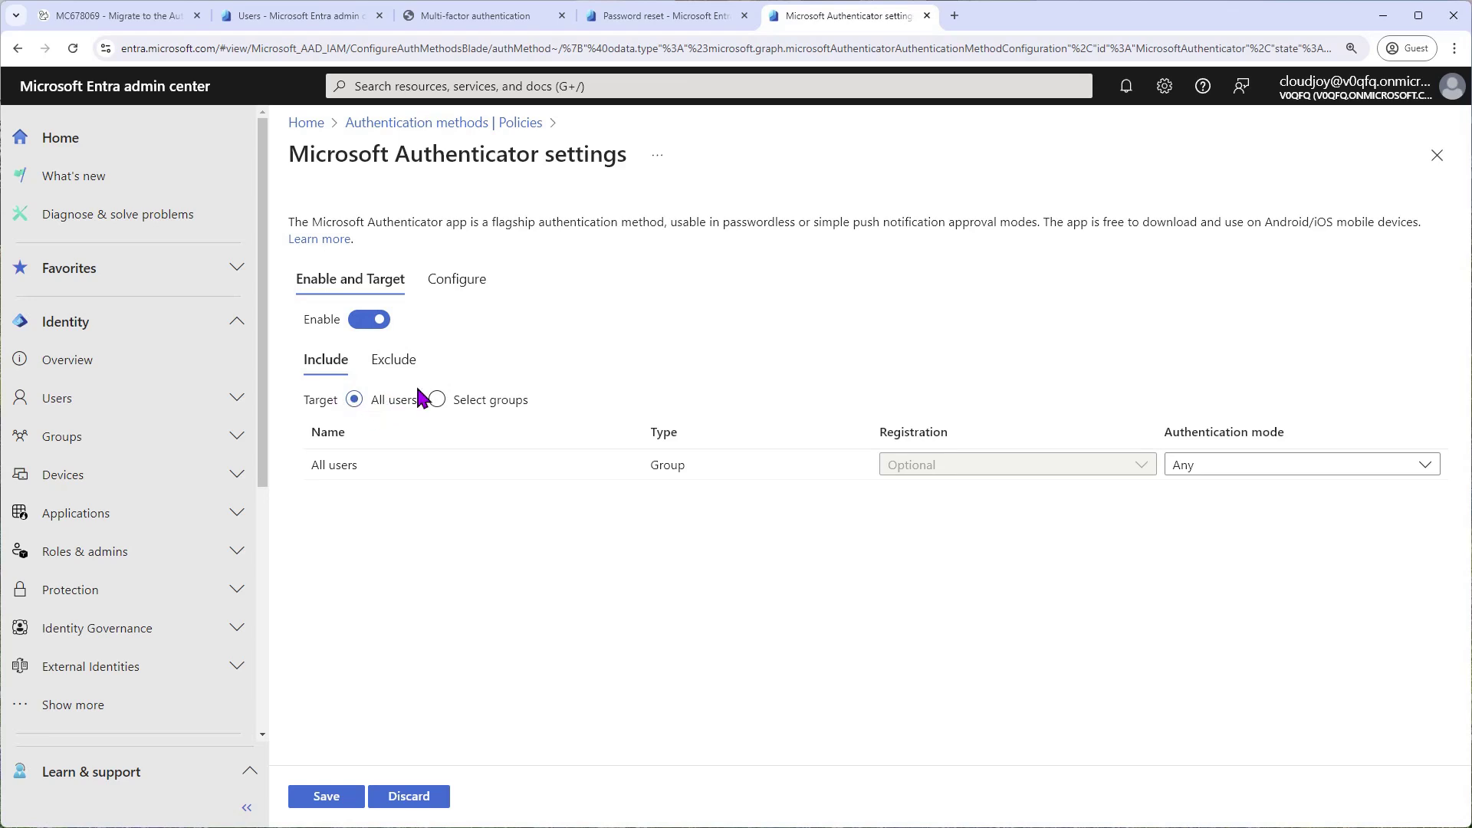
{"action": "left_click", "coordinate": [441, 401]}
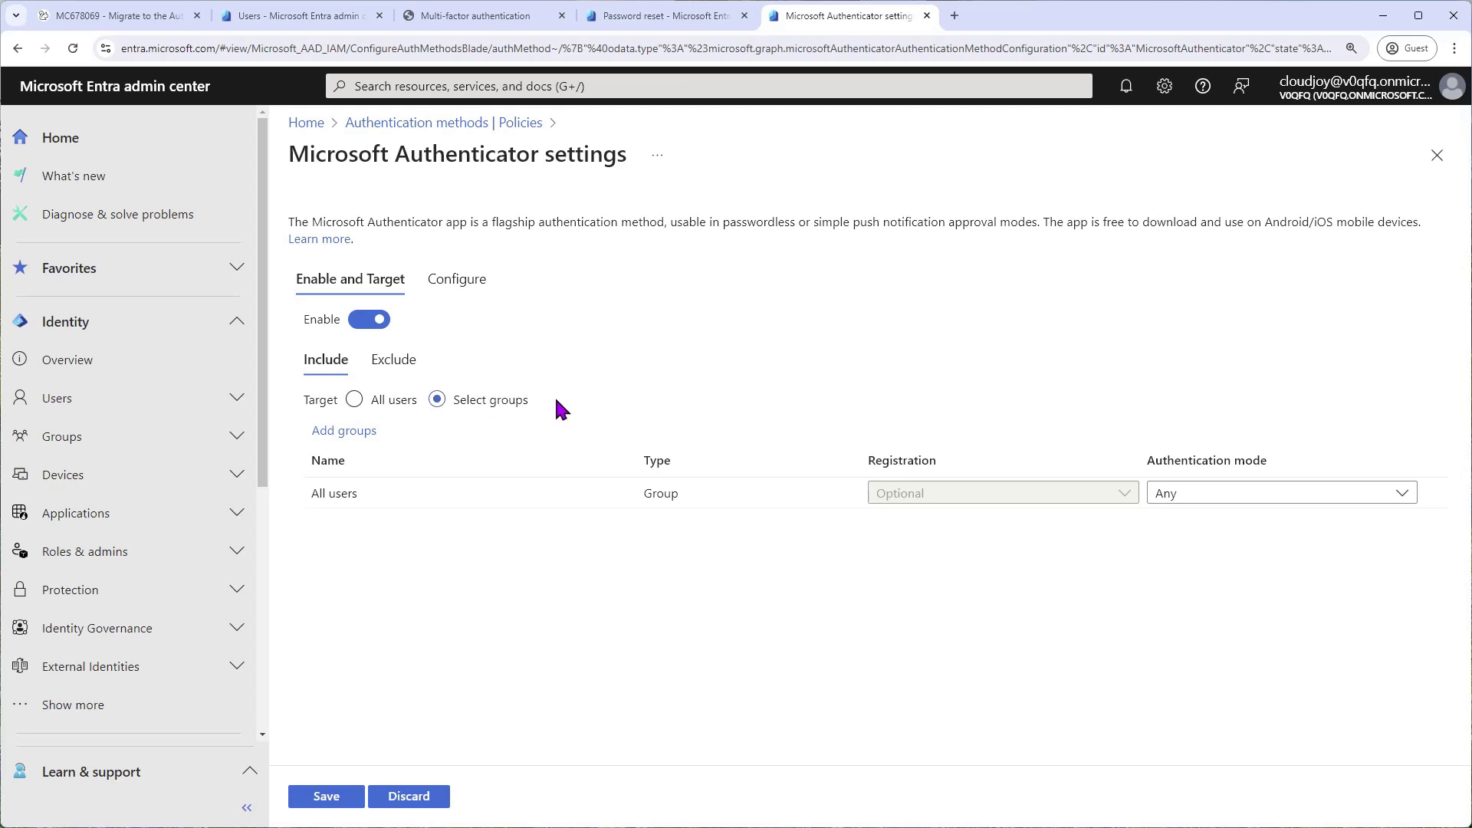
{"action": "left_click", "coordinate": [352, 431]}
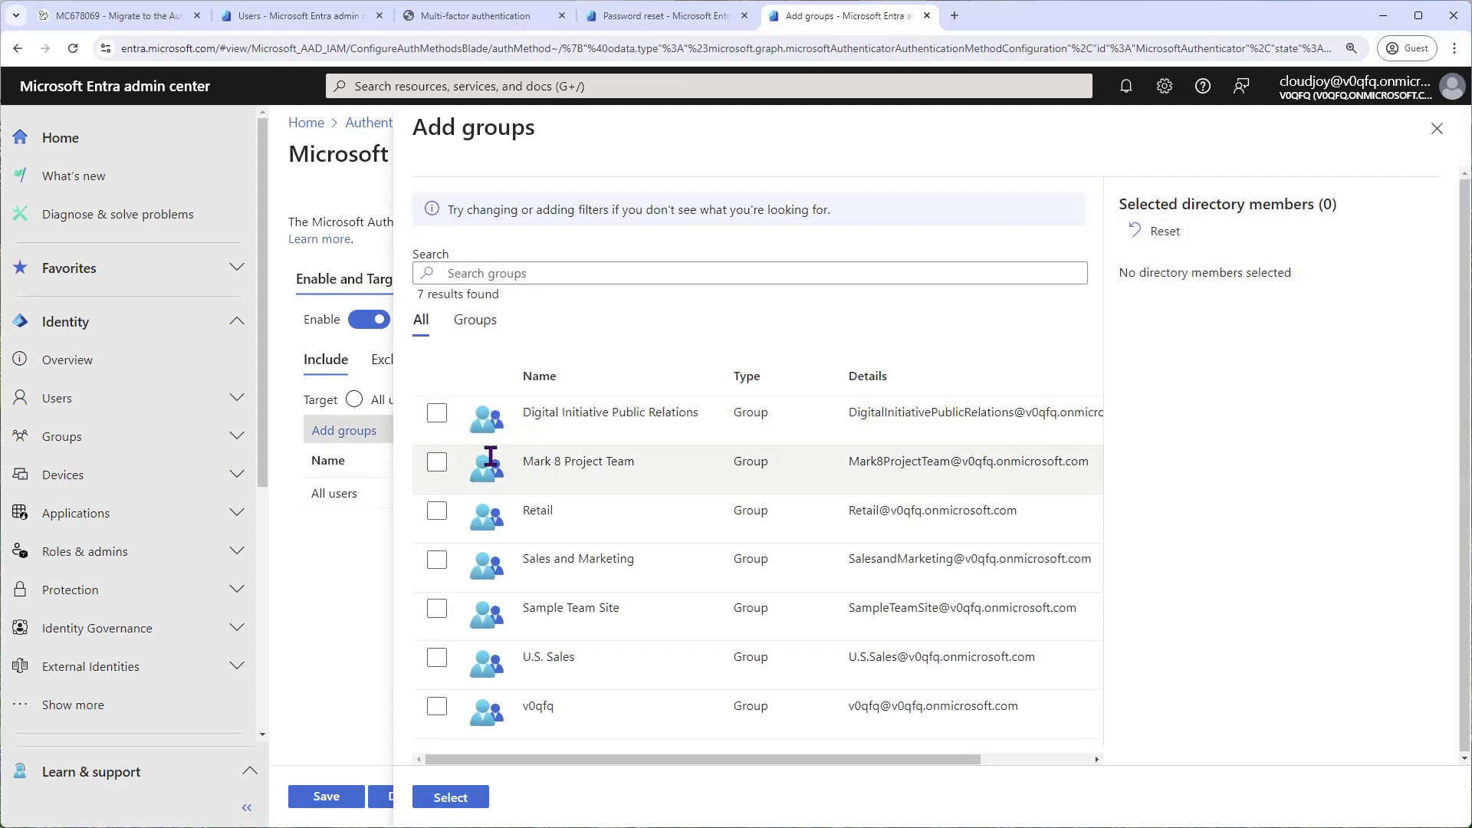
{"action": "left_click", "coordinate": [1437, 128]}
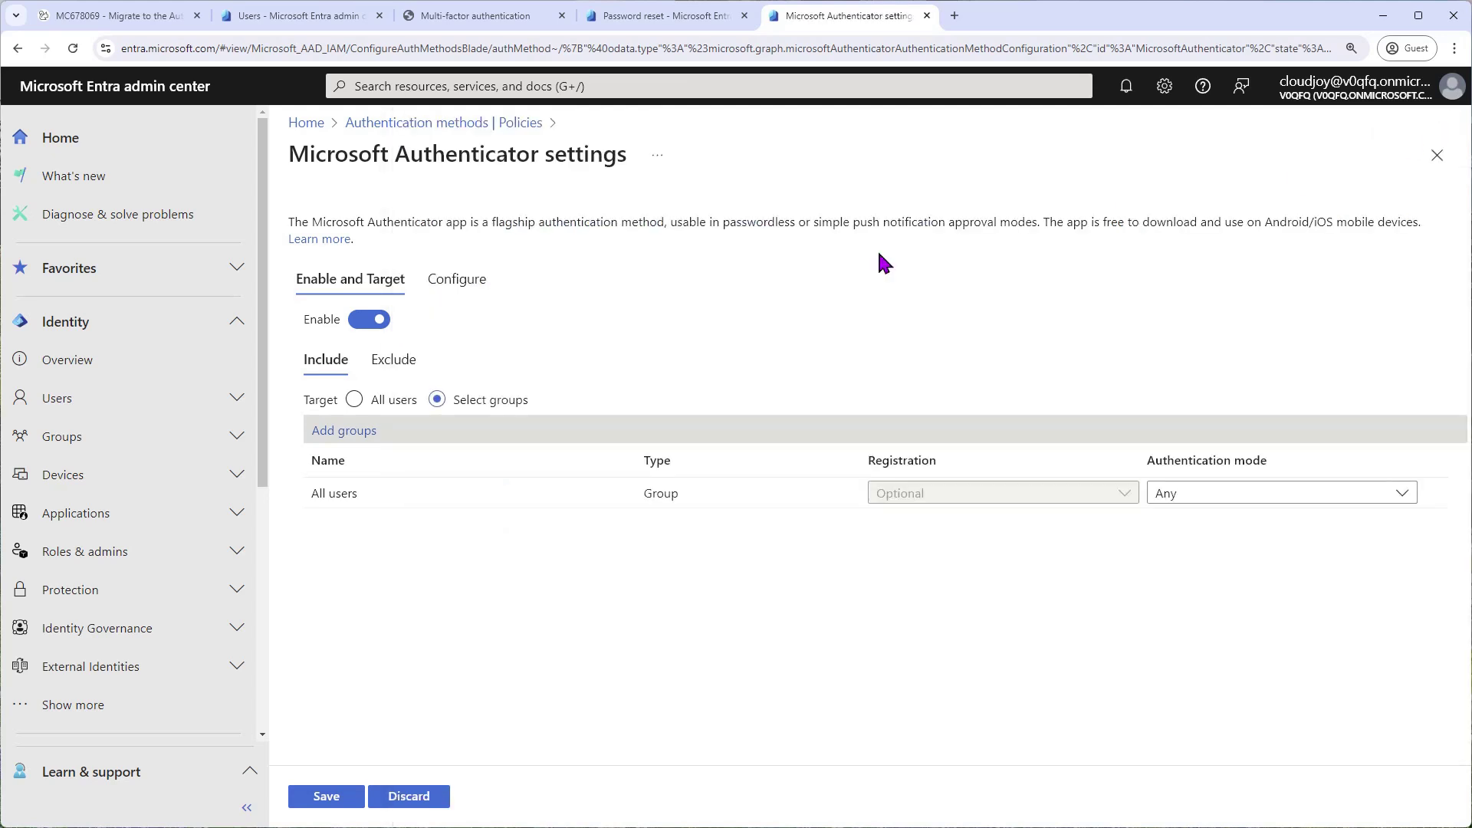
{"action": "left_click", "coordinate": [363, 405]}
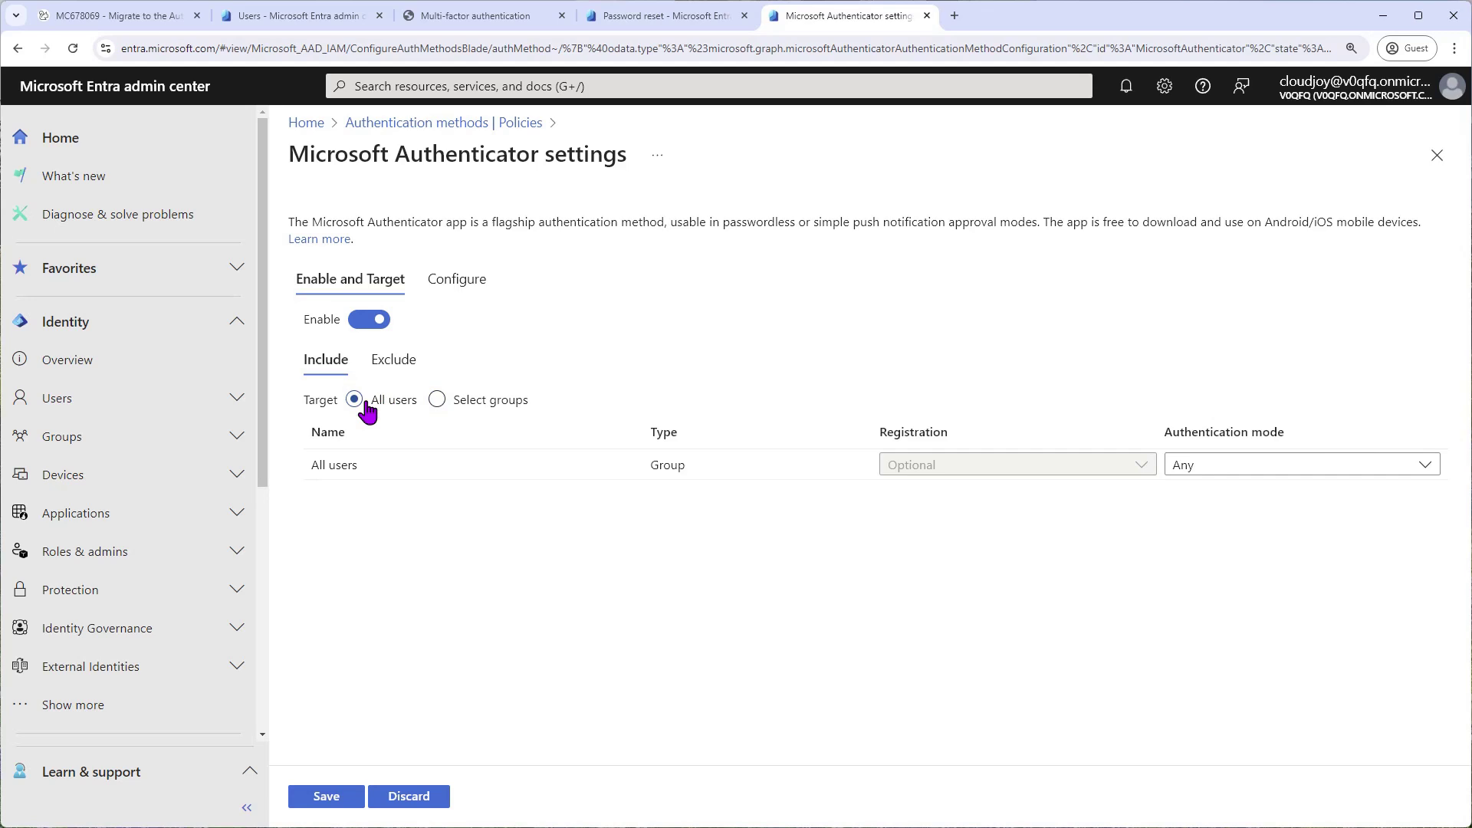
- Keep the Authenticator authentication mode set to Any
{"action": "left_click", "coordinate": [1307, 470]}
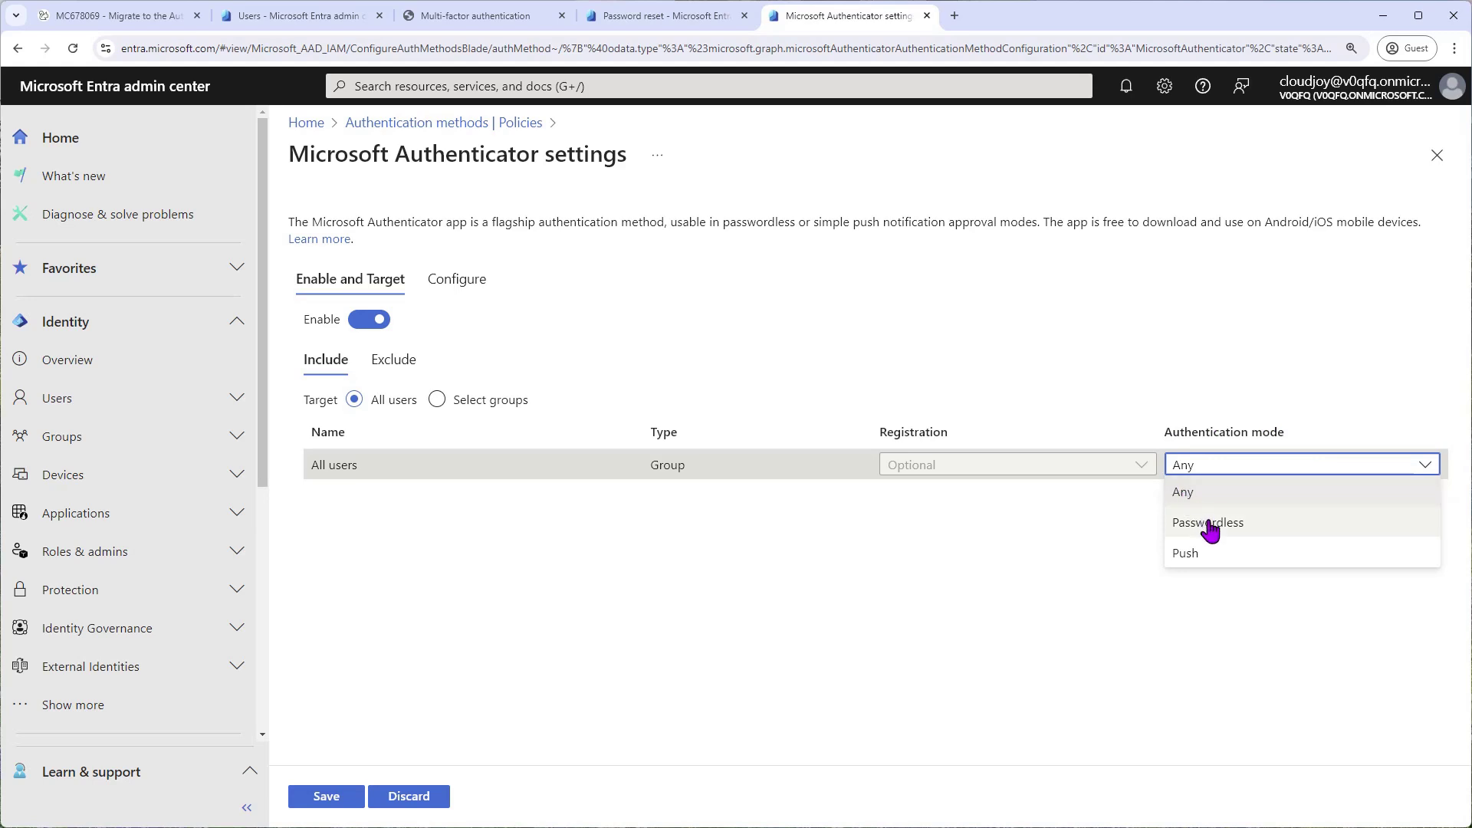
{"action": "left_click", "coordinate": [1145, 572]}
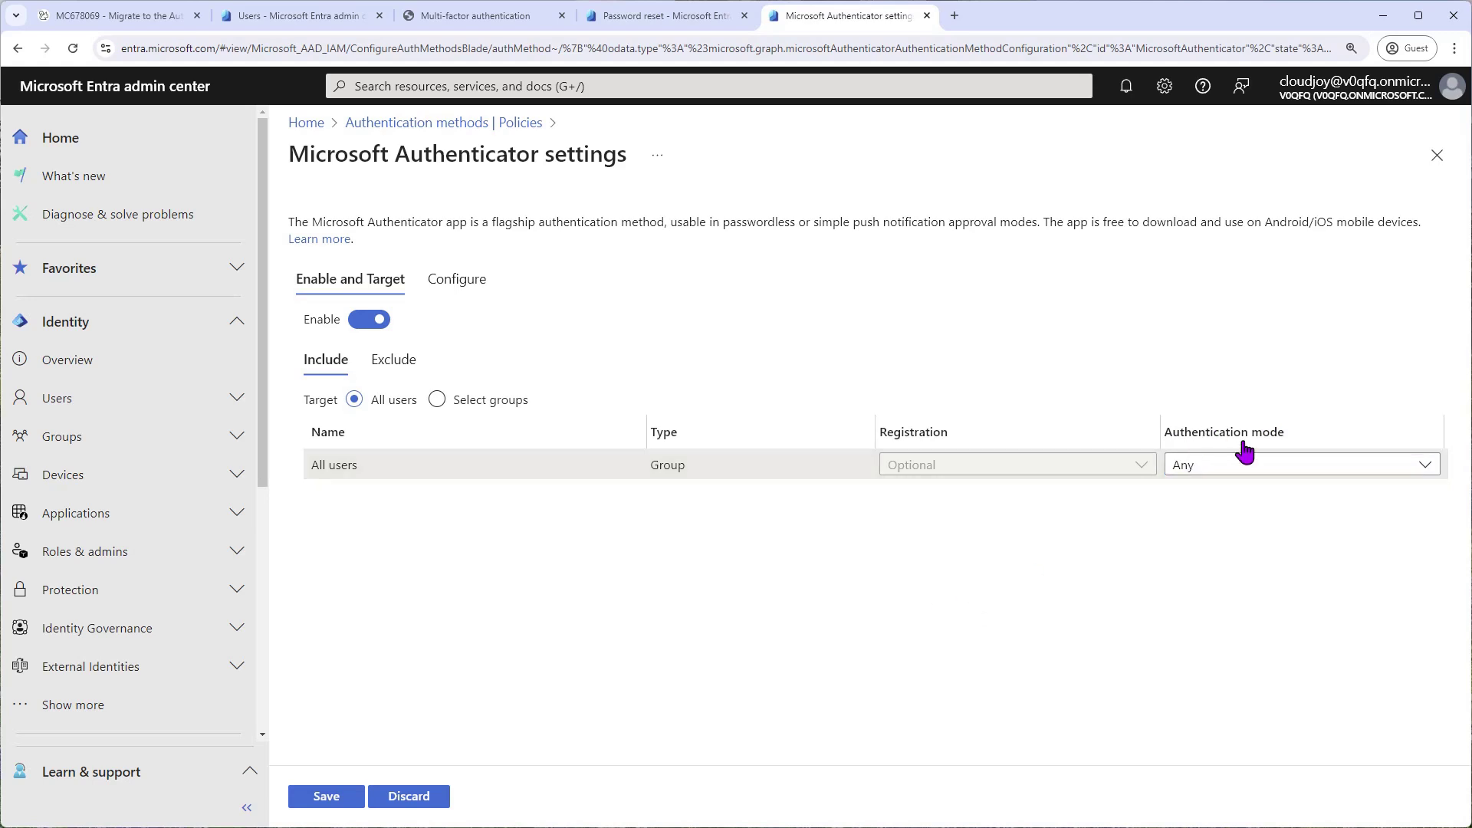
{"action": "left_click", "coordinate": [441, 277]}
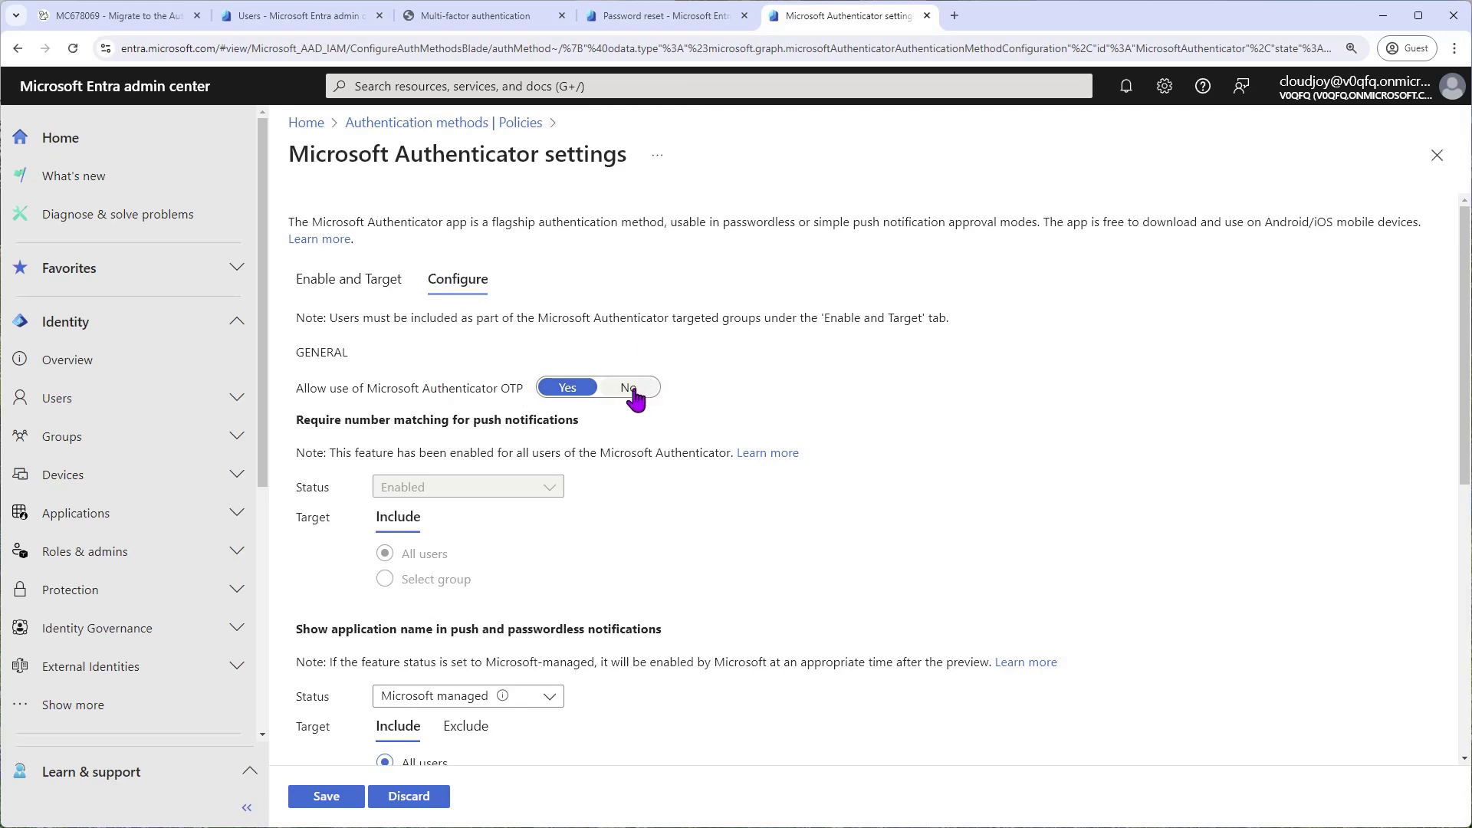
- Leave Allow use of Microsoft Authenticator OTP set to Yes, highlighting the OTP label
{"action": "left_click", "coordinate": [634, 390]}
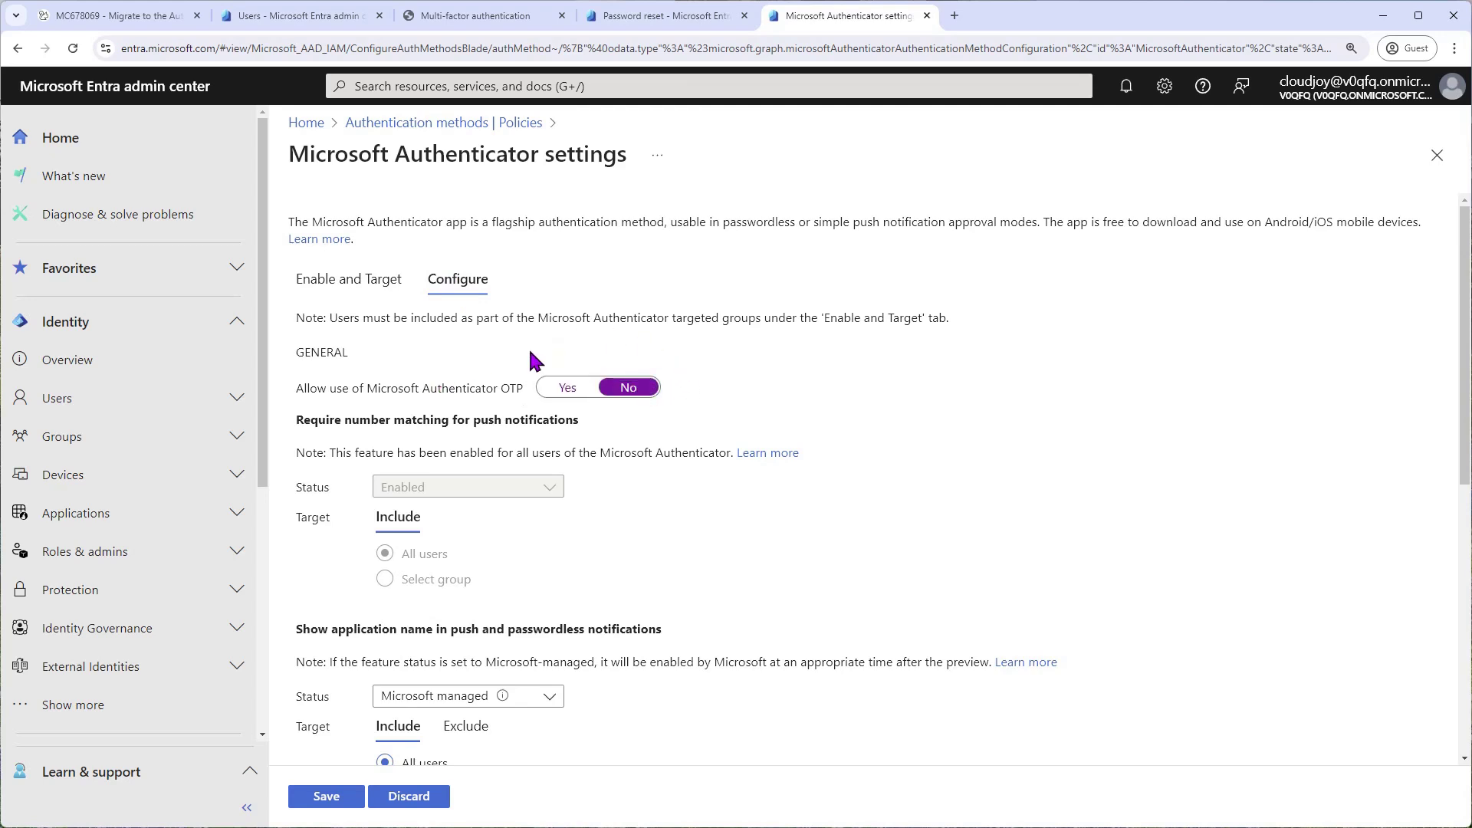
{"action": "left_click_drag", "start_coordinate": [284, 388], "coordinate": [529, 393]}
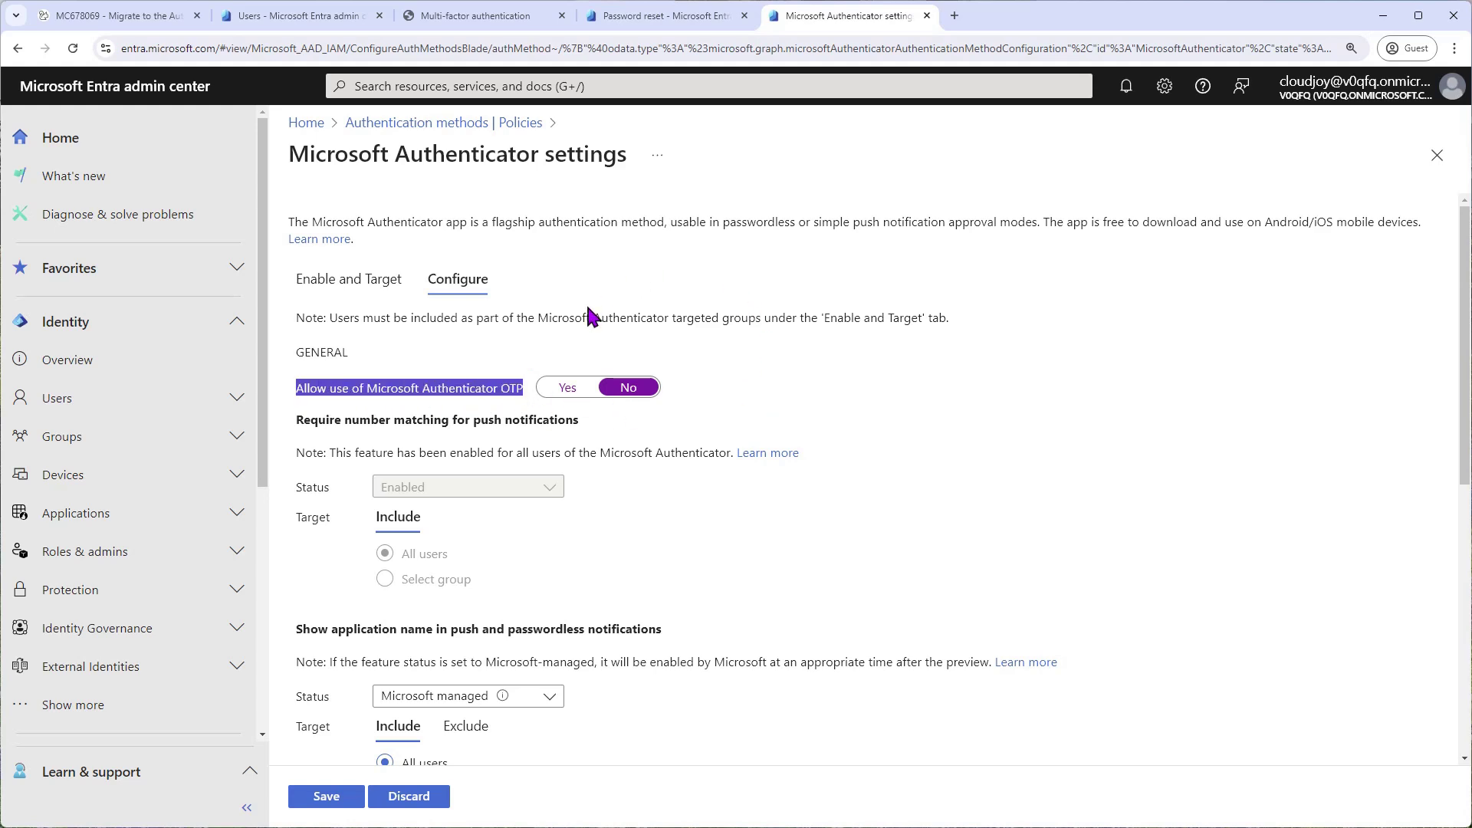
{"action": "left_click", "coordinate": [567, 389]}
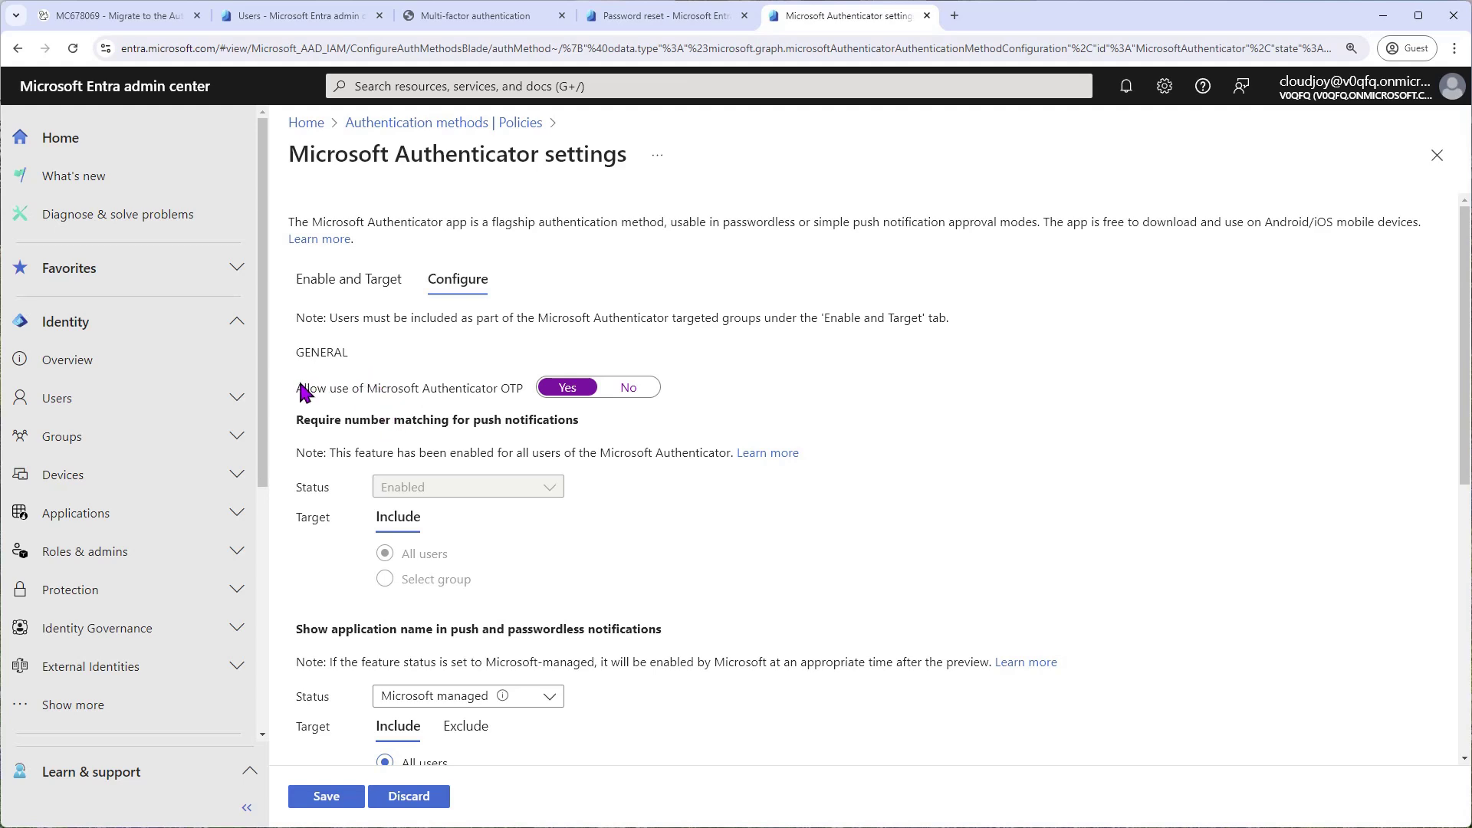
{"action": "left_click_drag", "start_coordinate": [295, 388], "coordinate": [522, 386]}
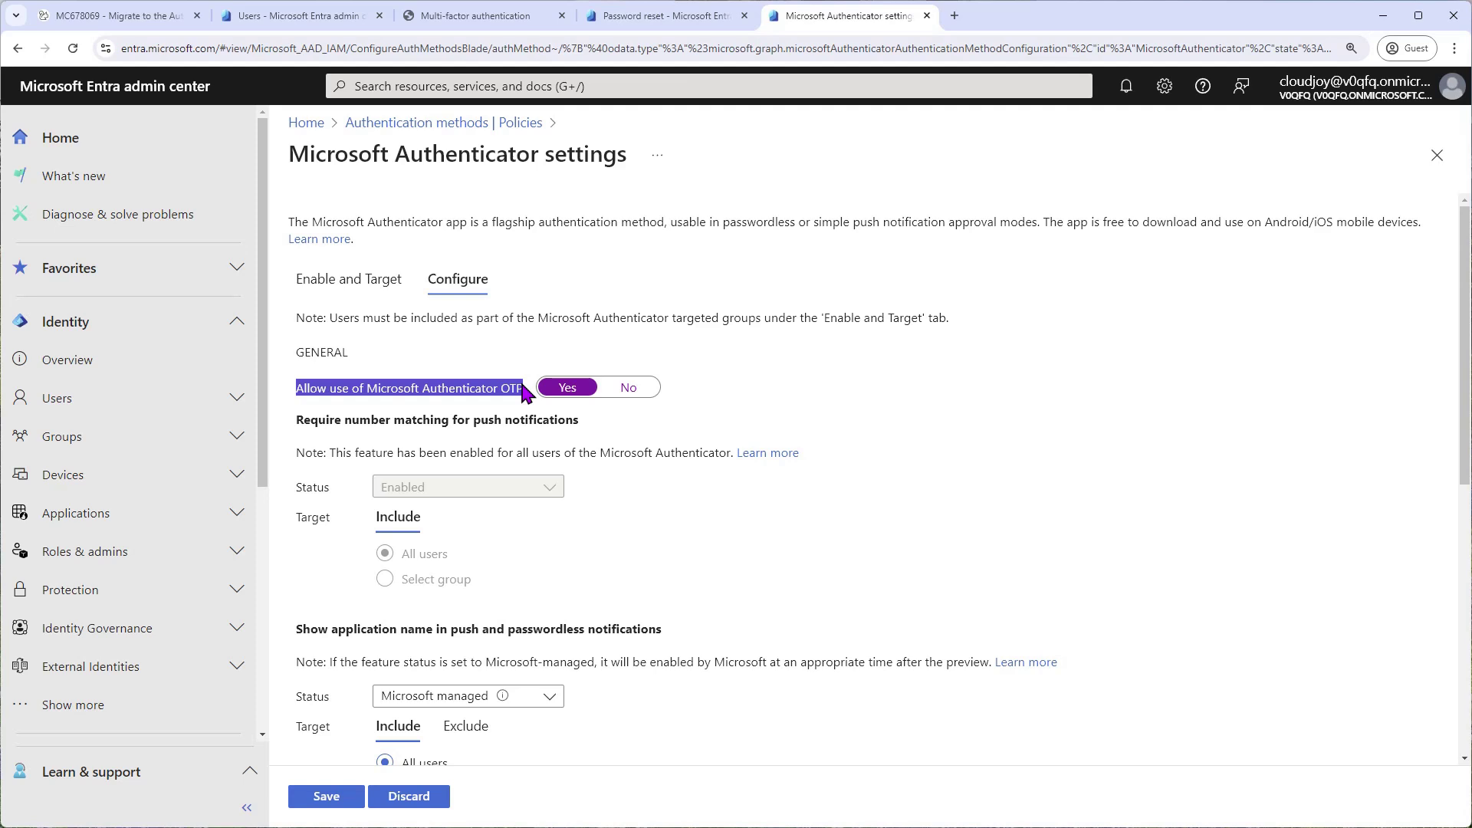
{"action": "left_click", "coordinate": [524, 391]}
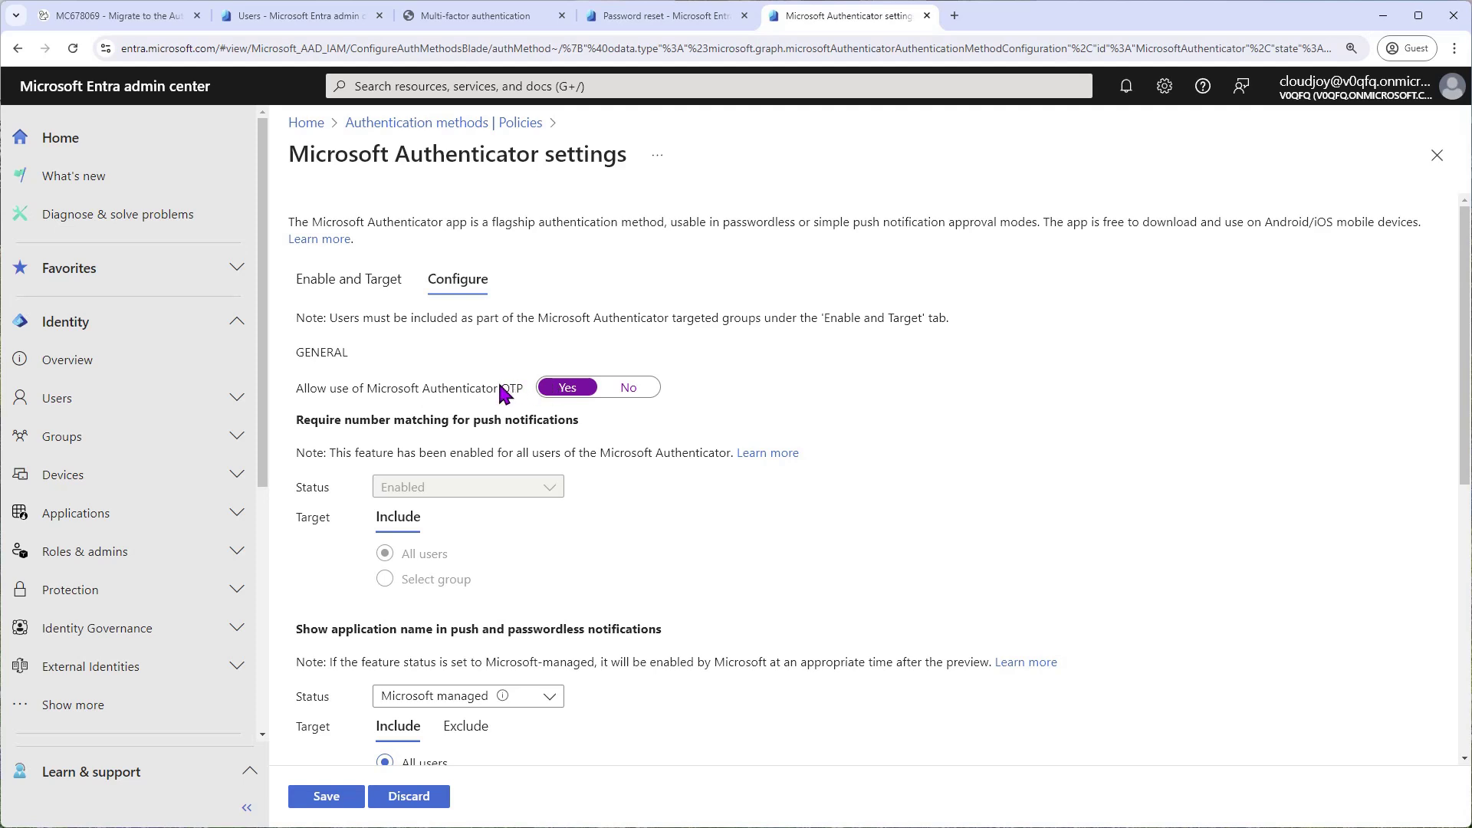
{"action": "left_click_drag", "start_coordinate": [499, 390], "coordinate": [524, 390]}
{"action": "left_click", "coordinate": [522, 394]}
{"action": "double_click", "coordinate": [499, 388]}
{"action": "left_click", "coordinate": [524, 394]}
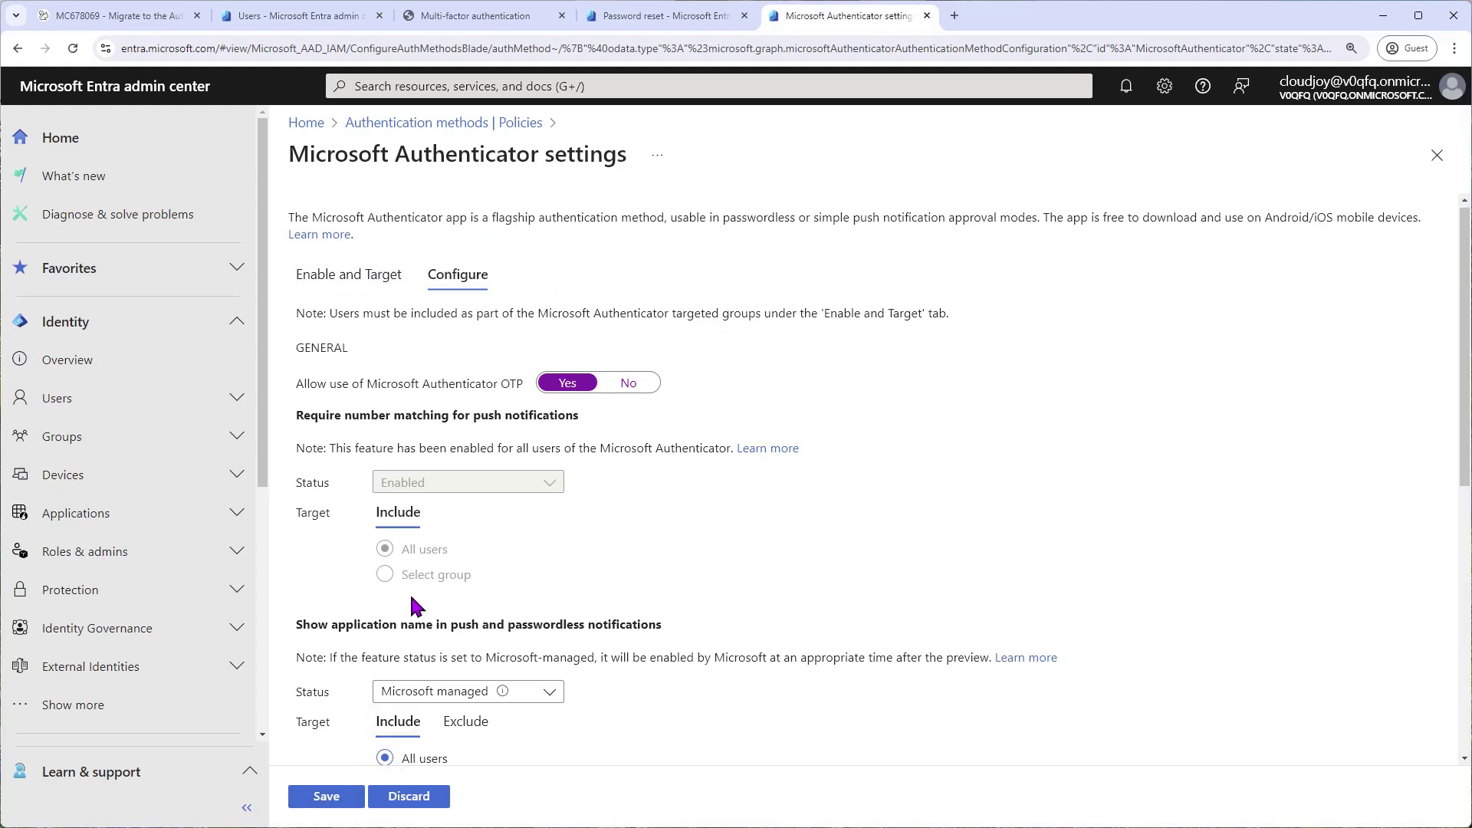
- Save the Microsoft Authenticator settings
{"action": "scroll", "coordinate": [414, 513], "scroll_direction": "down", "scroll_amount": 4}
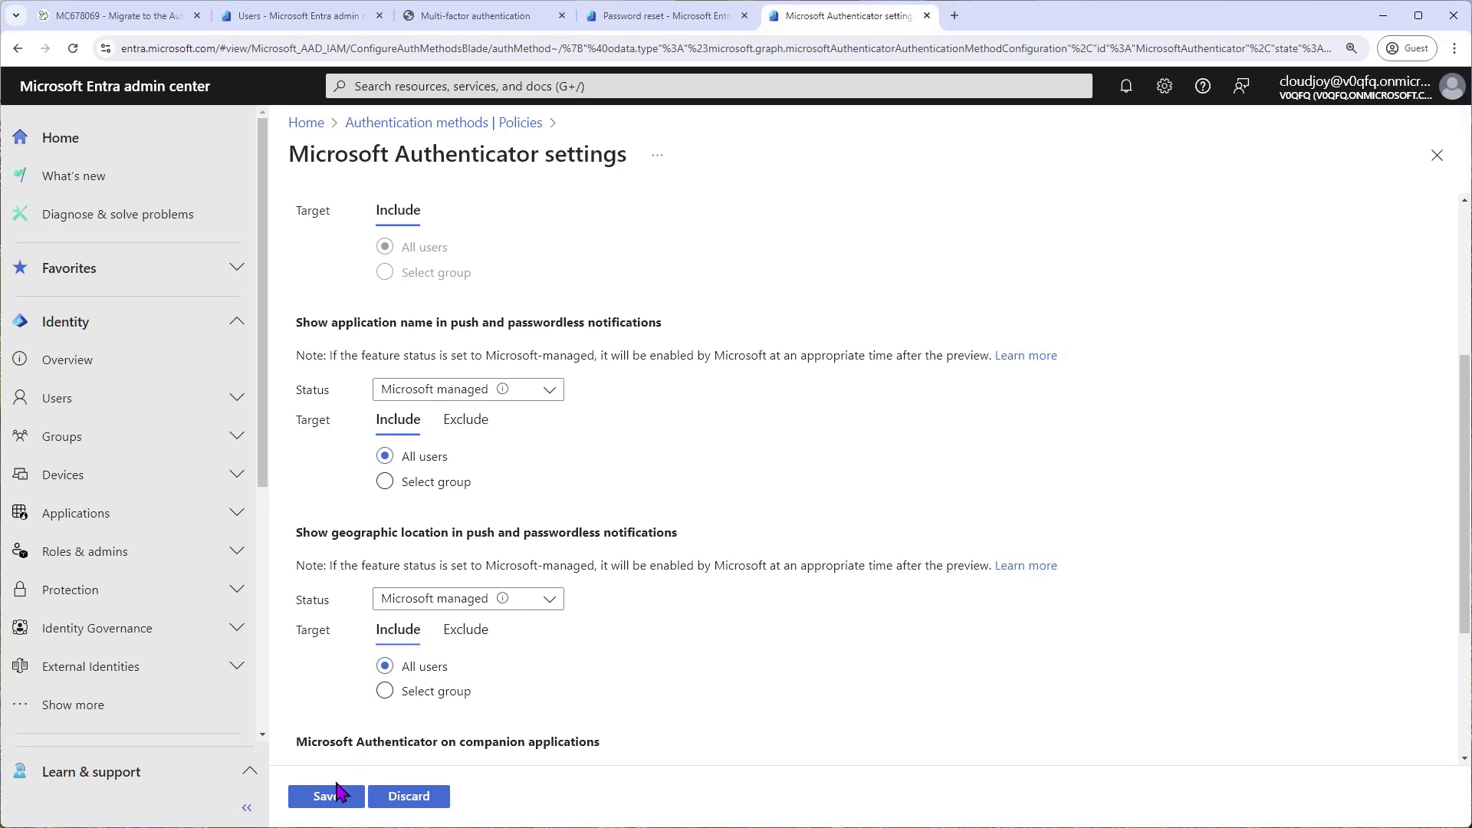
{"action": "left_click", "coordinate": [336, 798]}
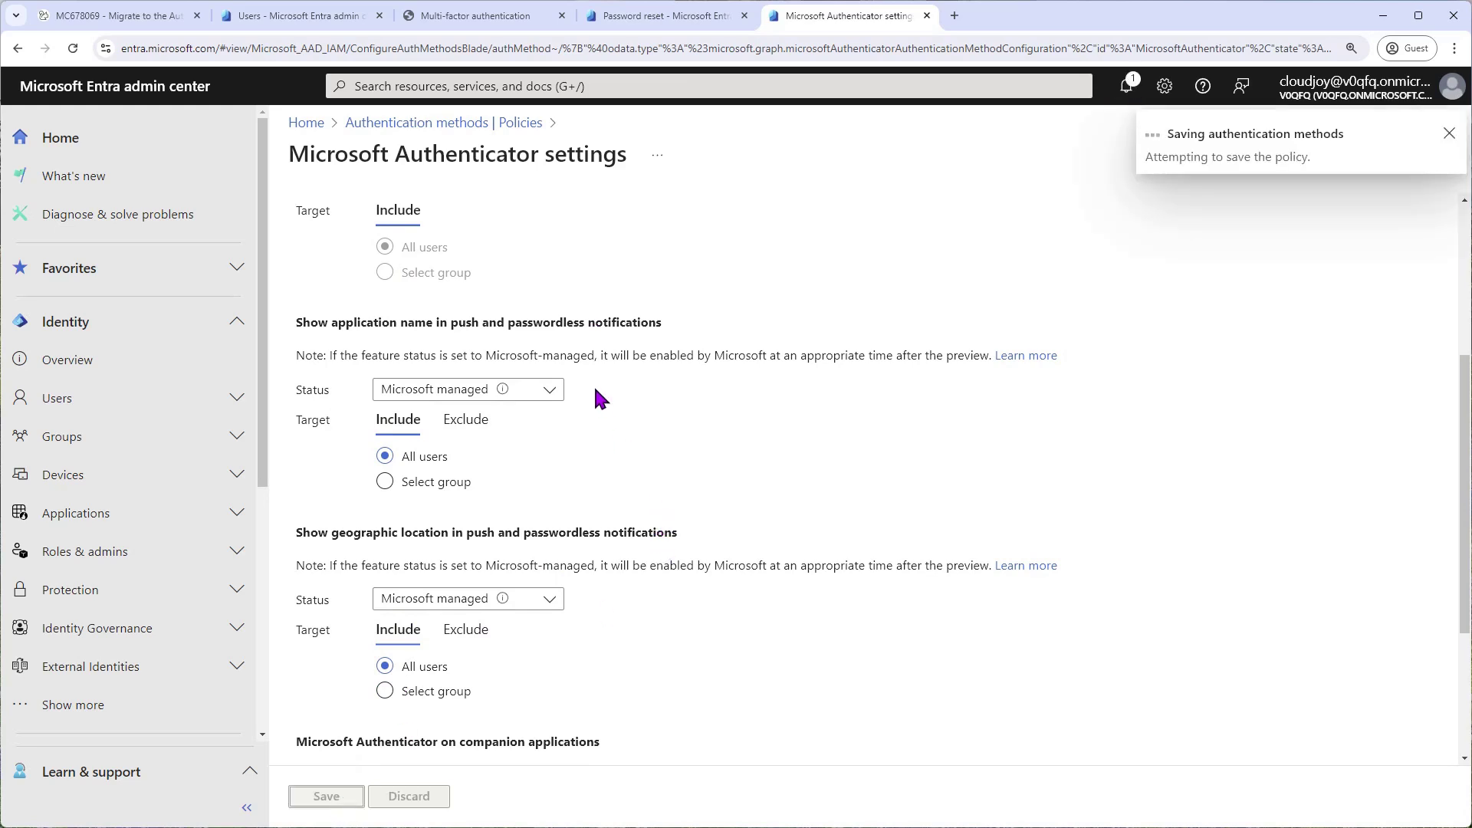
{"action": "scroll", "coordinate": [609, 410], "scroll_direction": "up", "scroll_amount": 4}
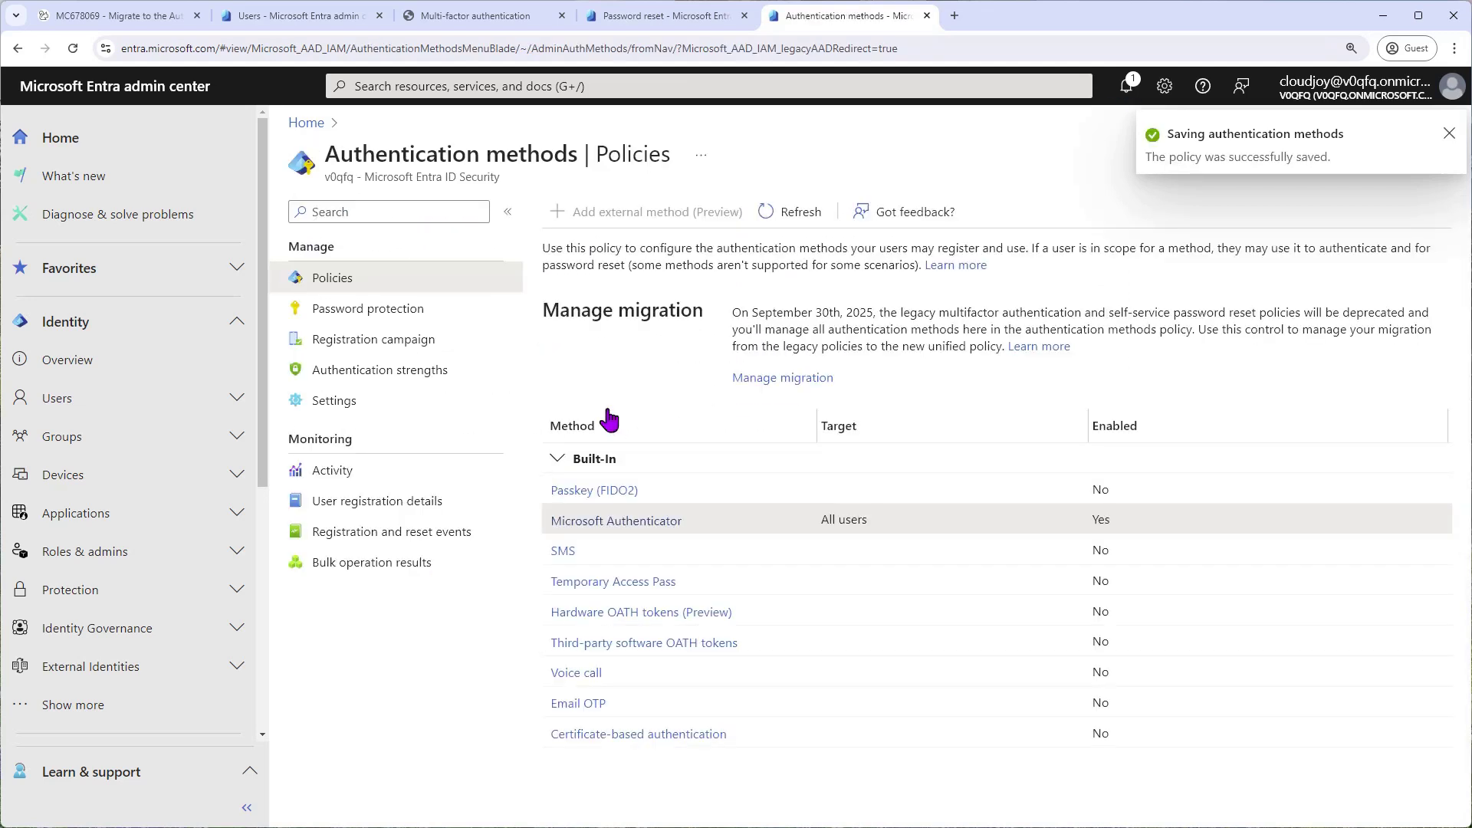
- Enable SMS for All users and save its settings
{"action": "left_click", "coordinate": [565, 554]}
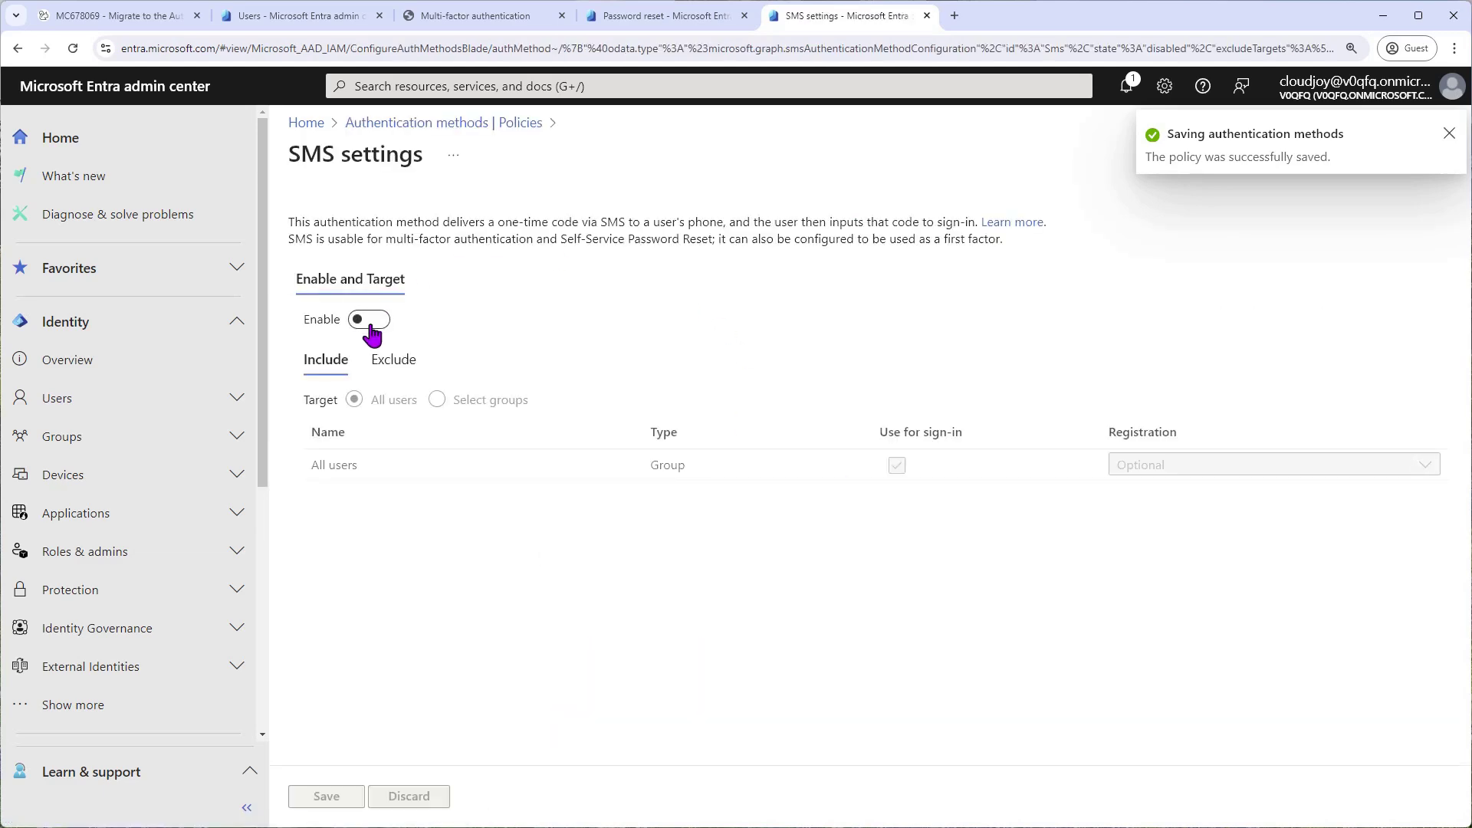
{"action": "left_click", "coordinate": [358, 319]}
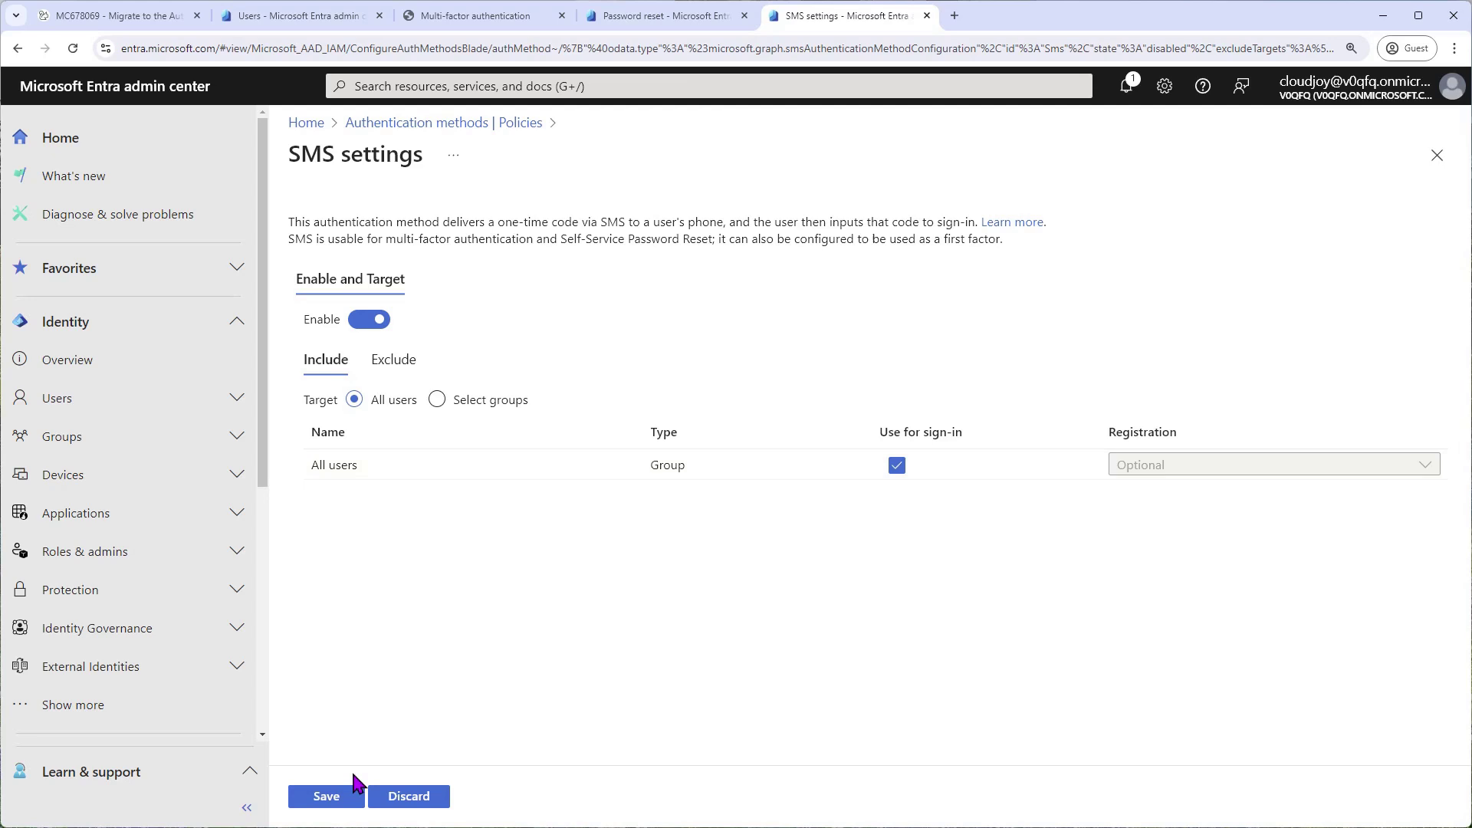
{"action": "left_click", "coordinate": [353, 791]}
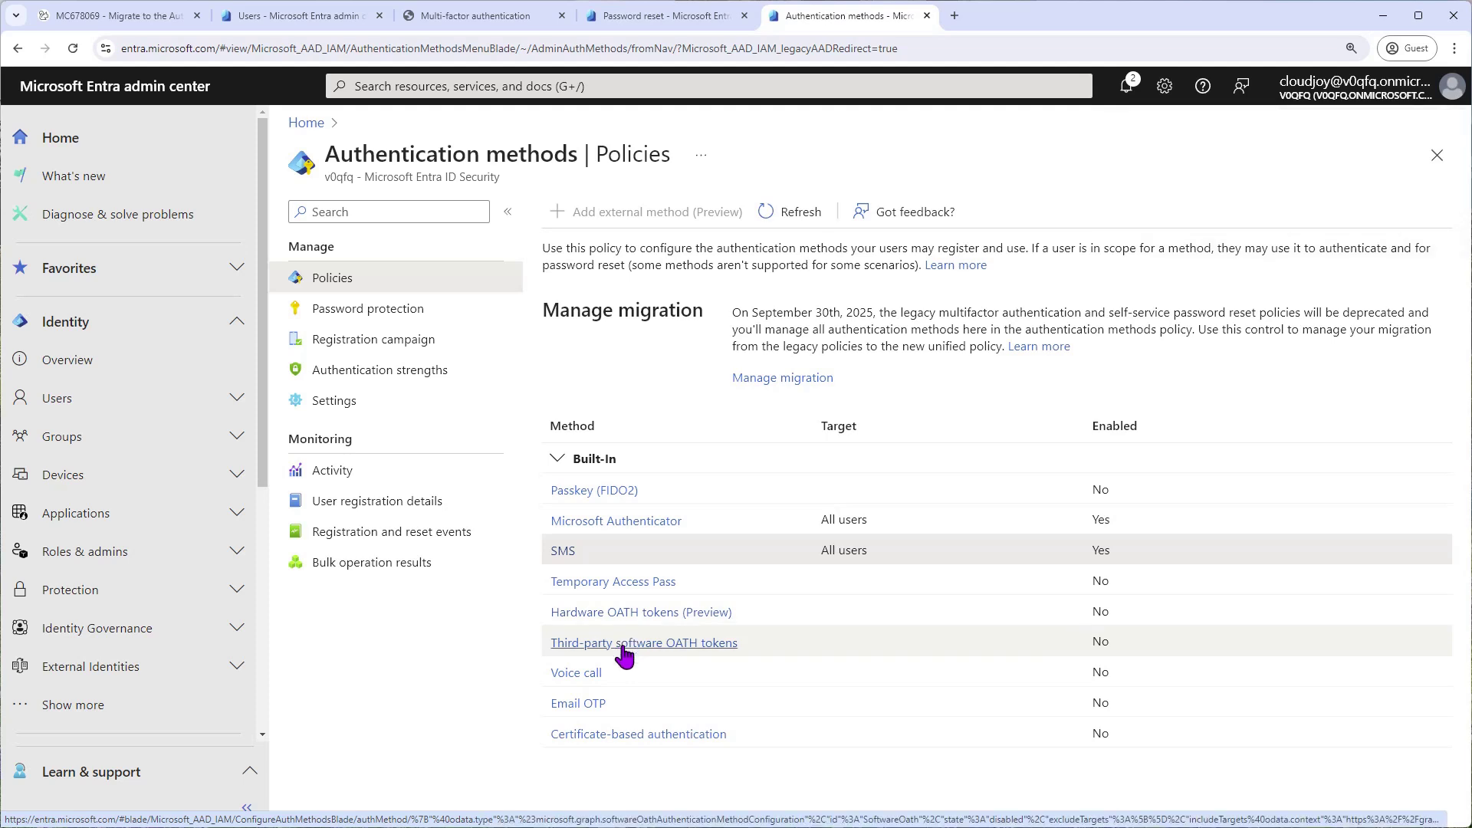
{"action": "left_click", "coordinate": [622, 647]}
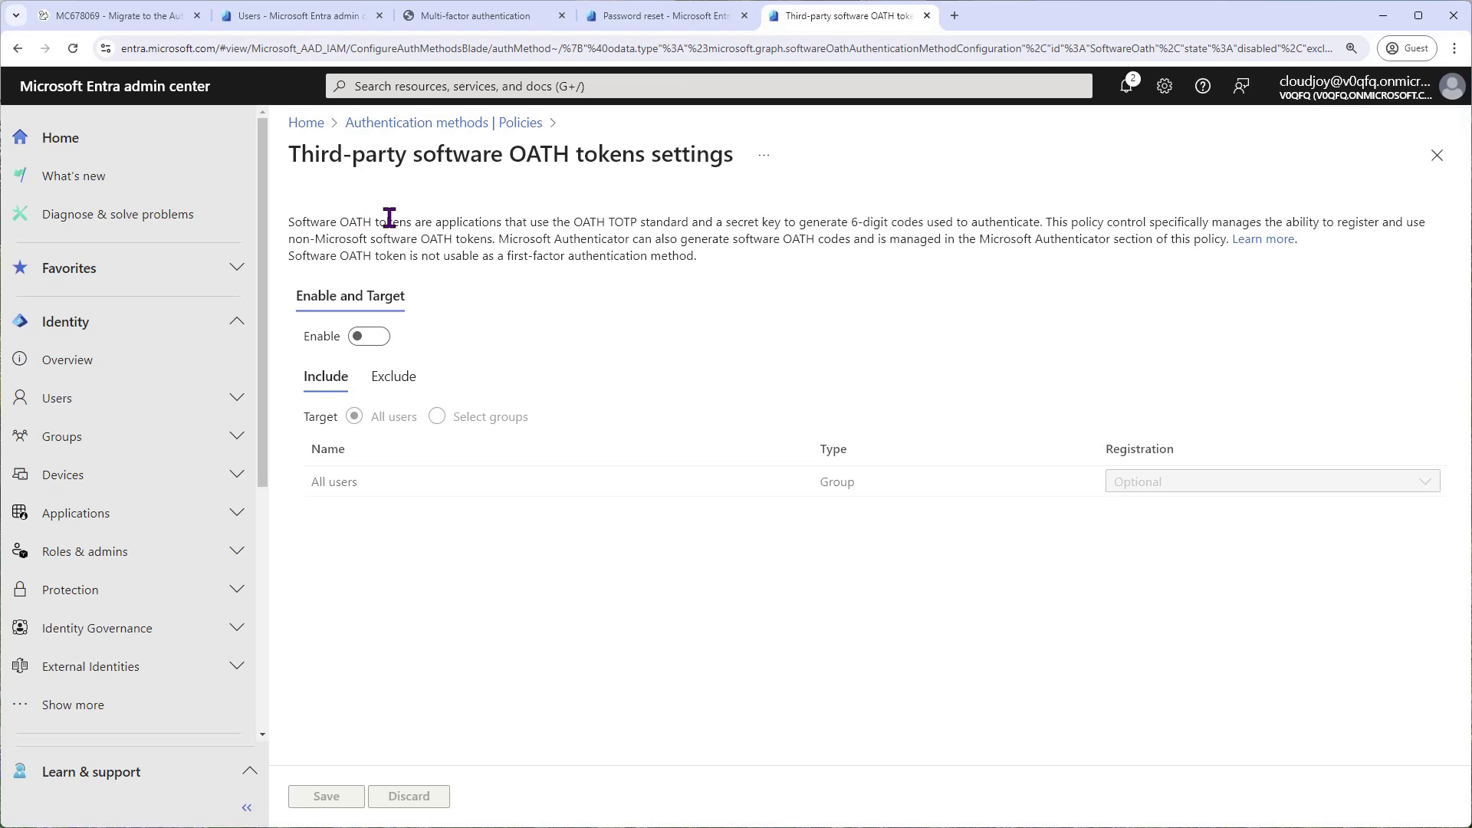
- Turn on Third-party software OATH tokens for All users and save the policy
{"action": "left_click", "coordinate": [368, 335]}
{"action": "left_click", "coordinate": [329, 796]}
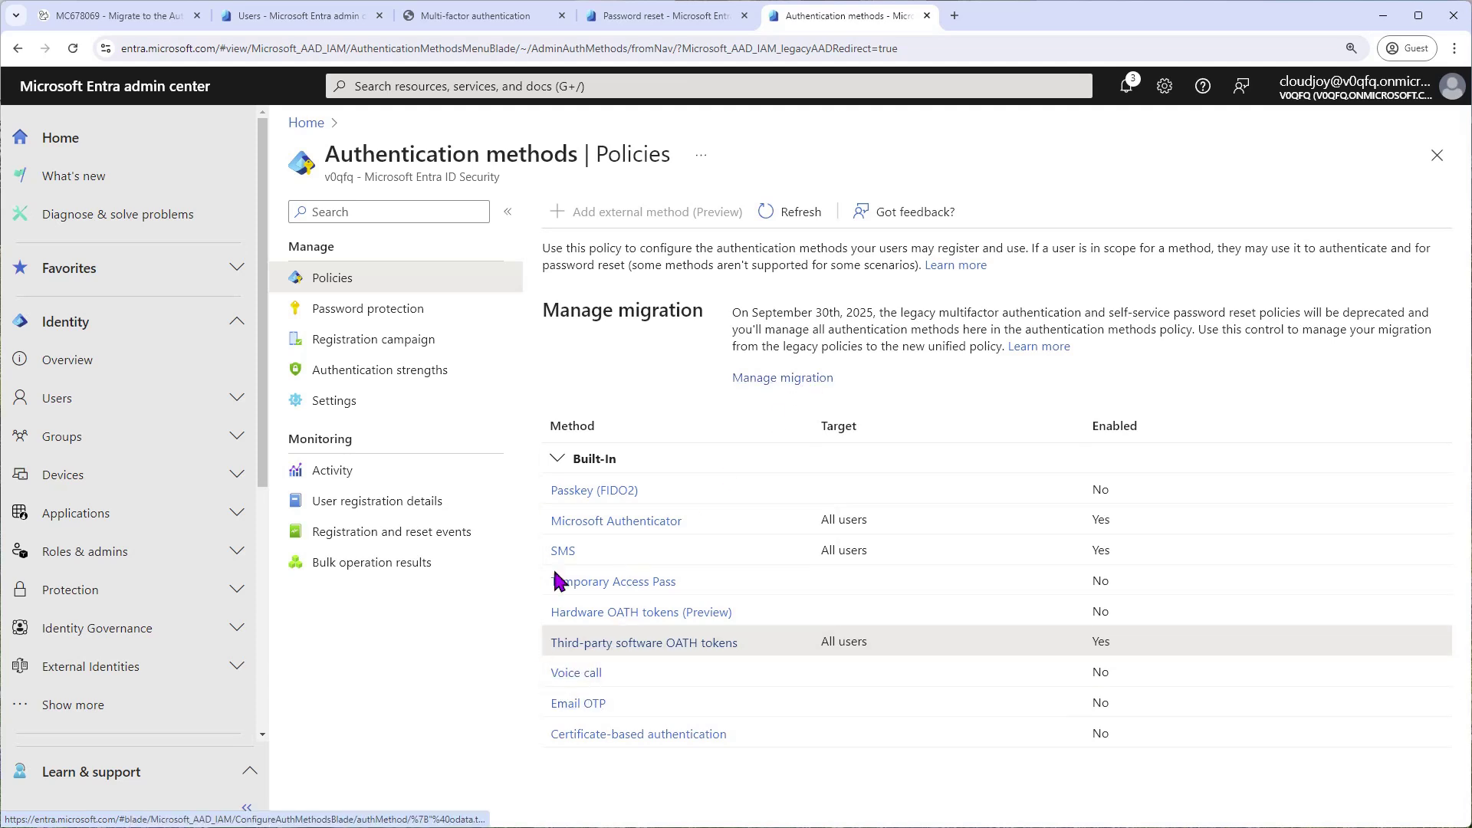
{"action": "left_click", "coordinate": [783, 379]}
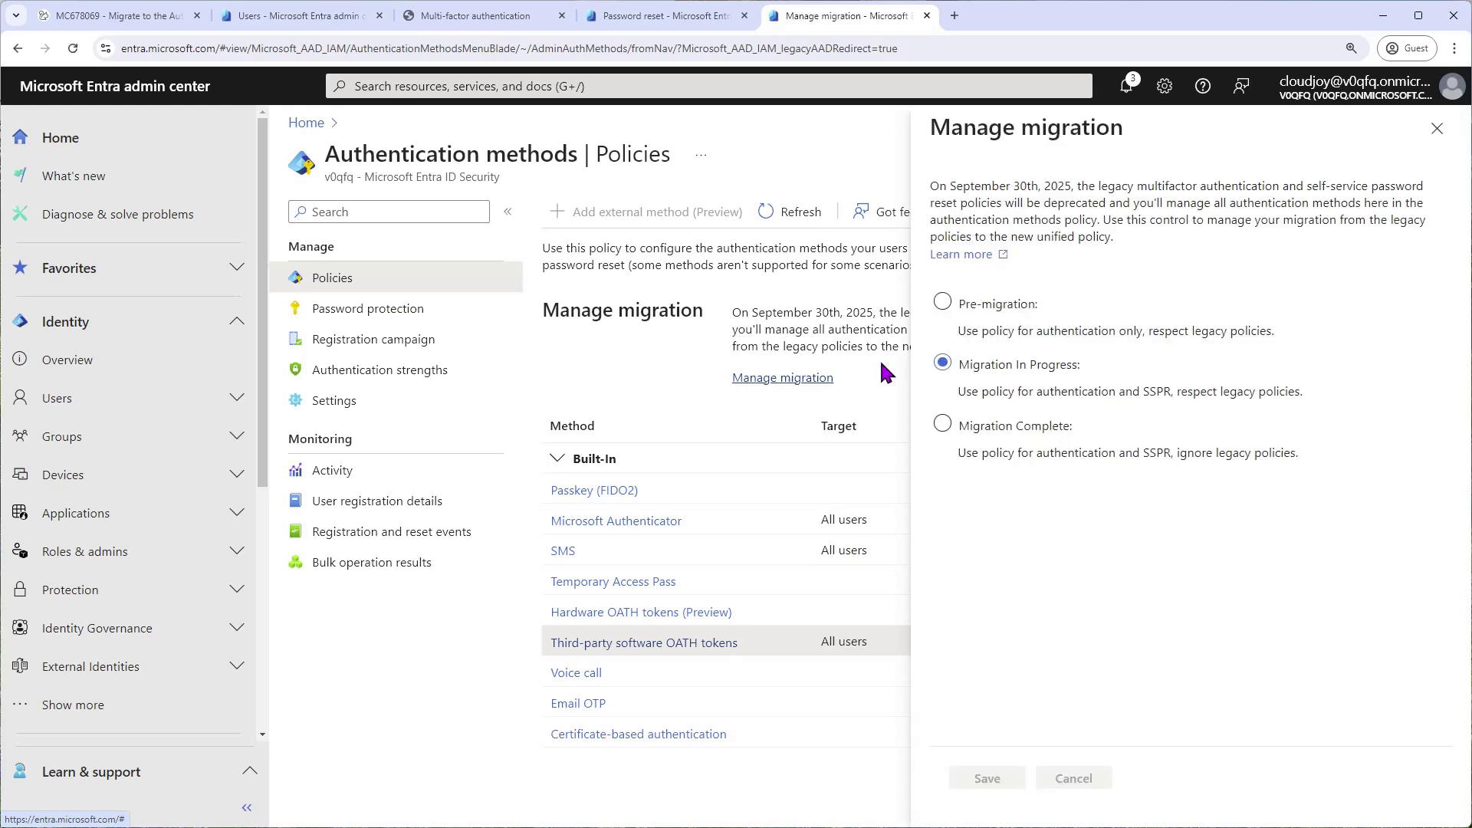
{"action": "left_click", "coordinate": [1436, 131]}
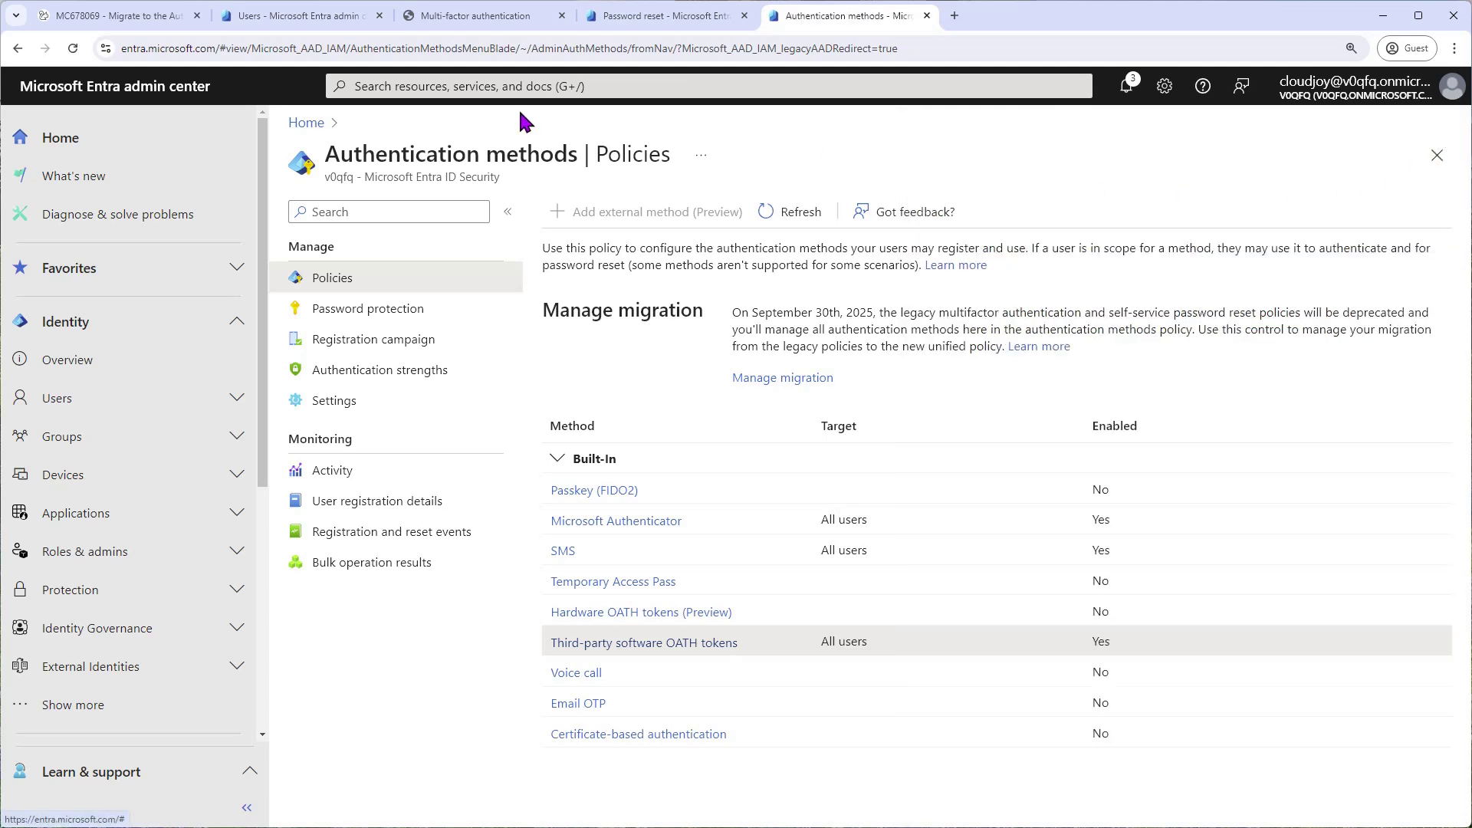
{"action": "left_click", "coordinate": [452, 17]}
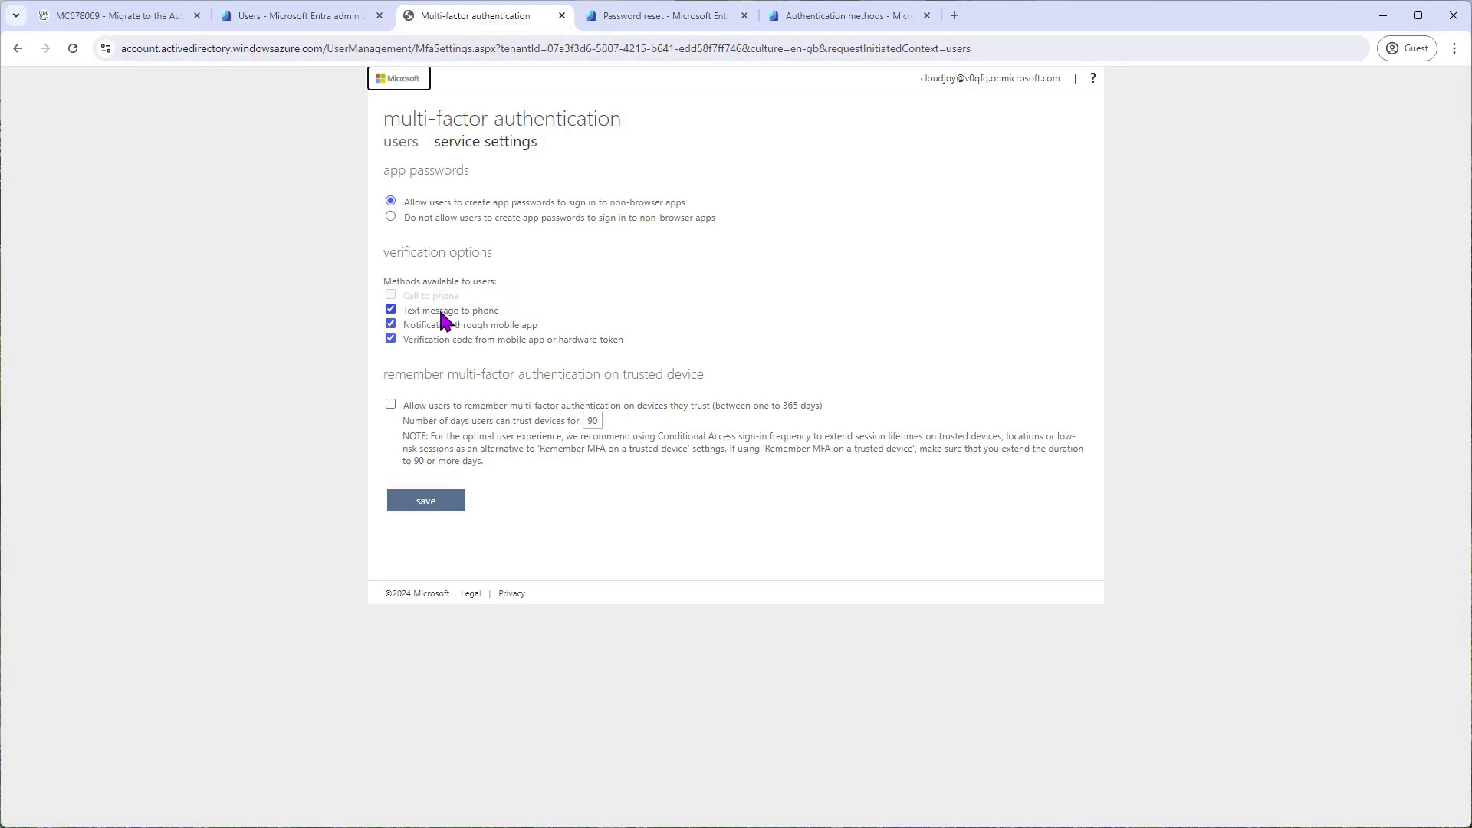
- Untick the three legacy MFA verification methods, reload the page, then untick Text message to phone again
{"action": "left_click", "coordinate": [444, 310]}
{"action": "left_click", "coordinate": [445, 325]}
{"action": "left_click", "coordinate": [444, 340]}
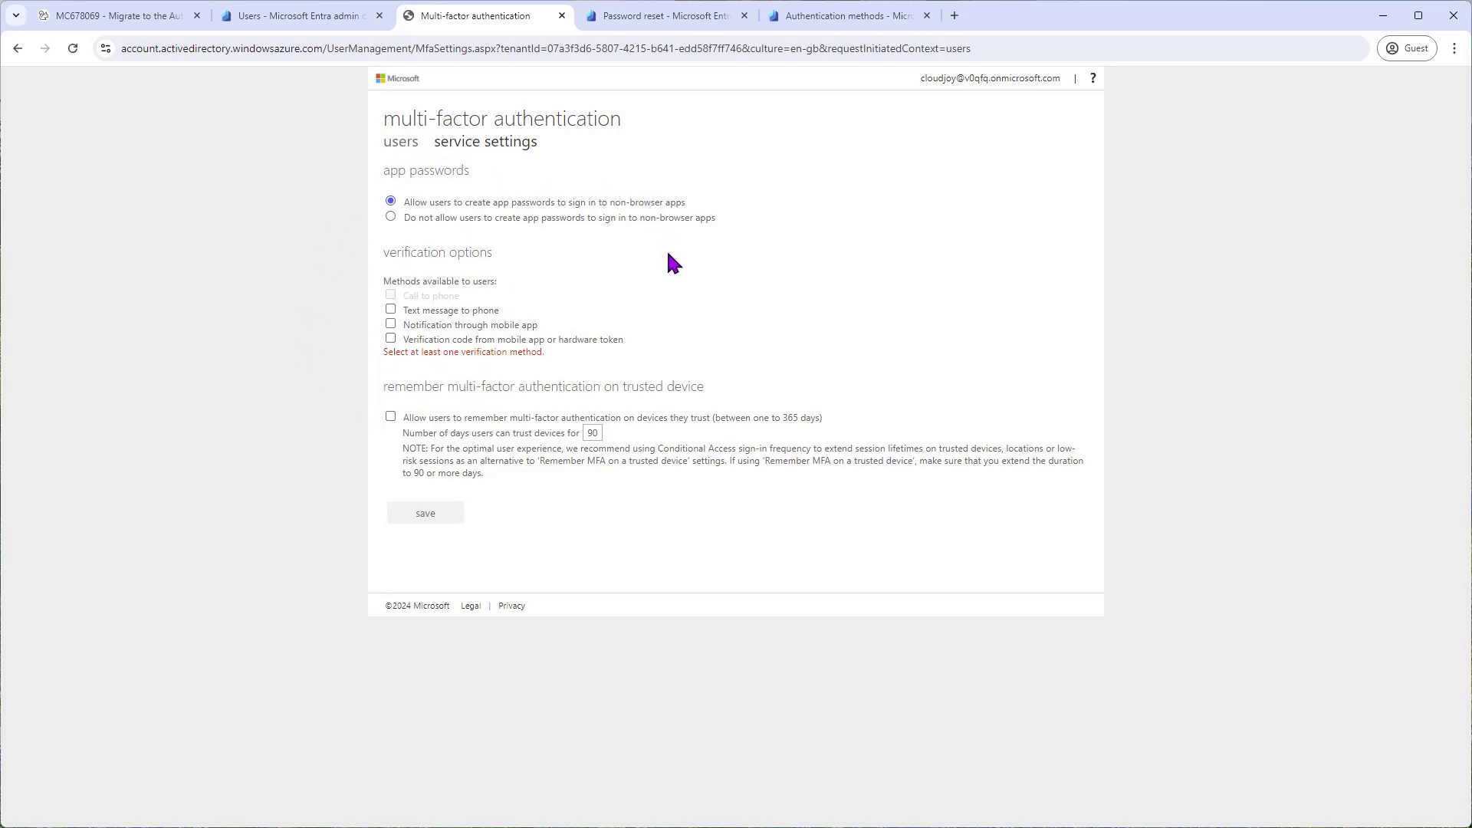
{"action": "left_click", "coordinate": [71, 47]}
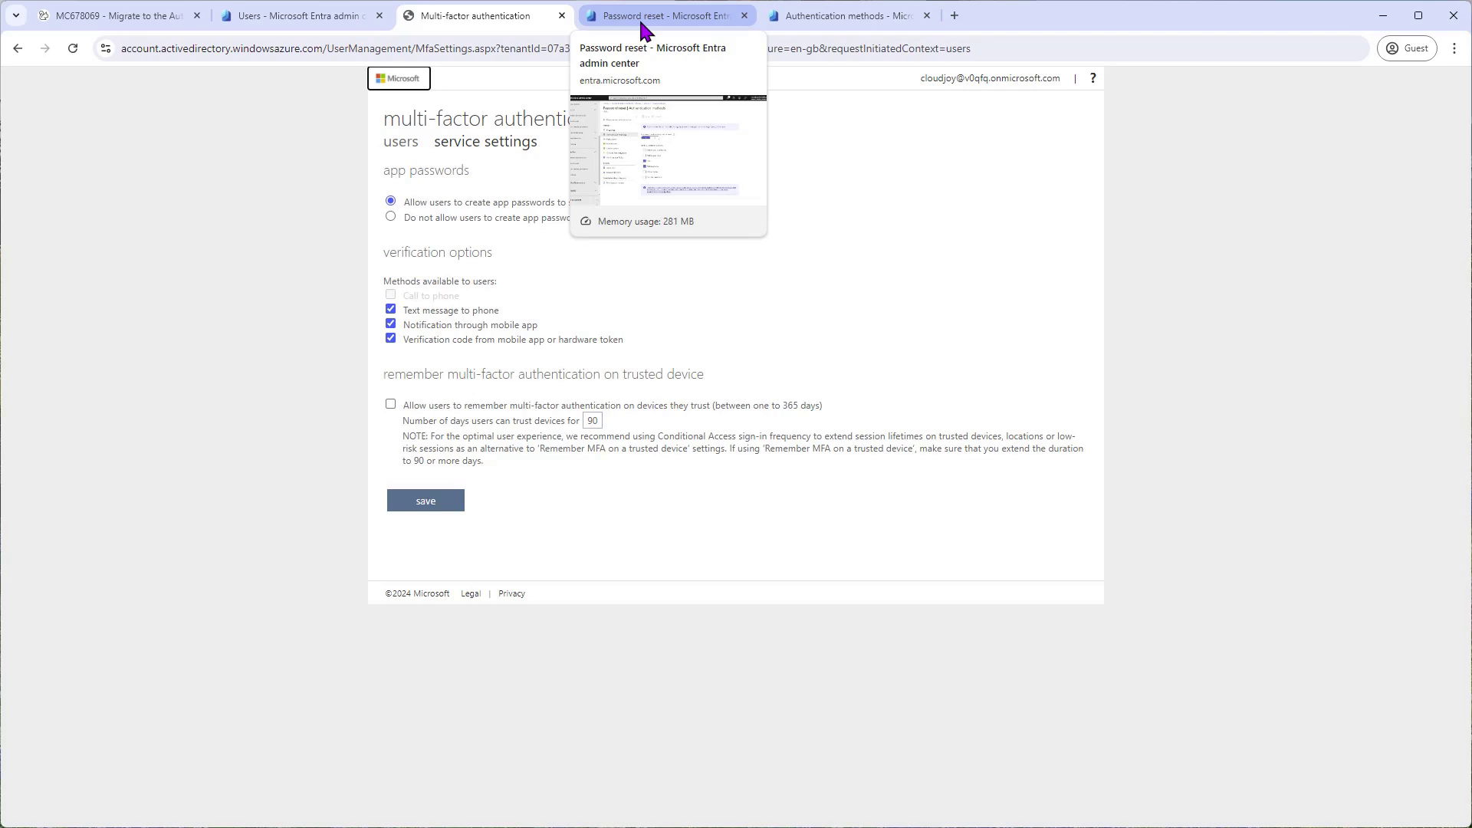
{"action": "left_click", "coordinate": [438, 310]}
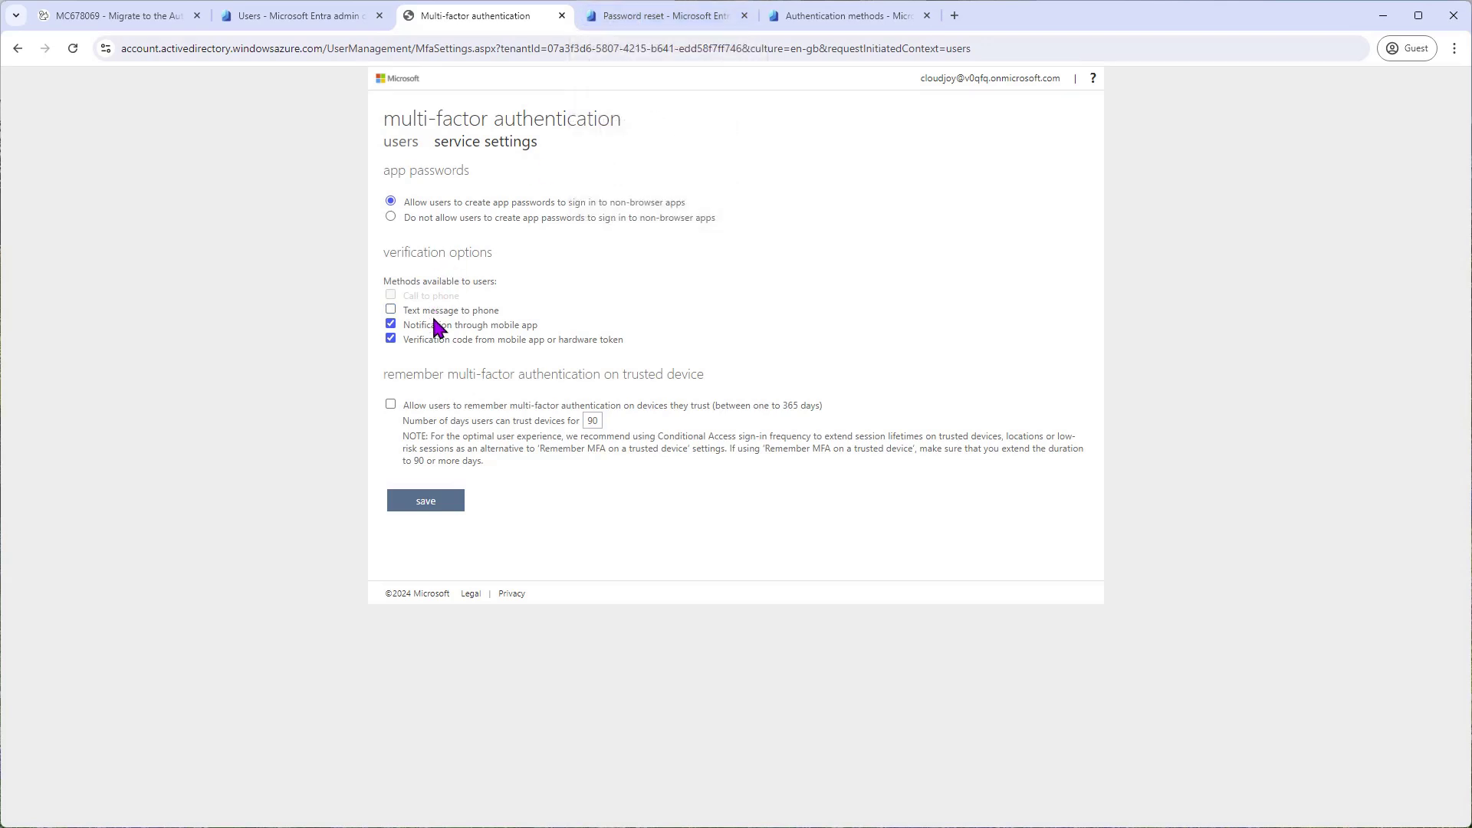
- Untick mobile app verification code and Notification through mobile app, reviewing the all-methods-disabled warning
{"action": "left_click", "coordinate": [438, 340]}
{"action": "left_click", "coordinate": [443, 325]}
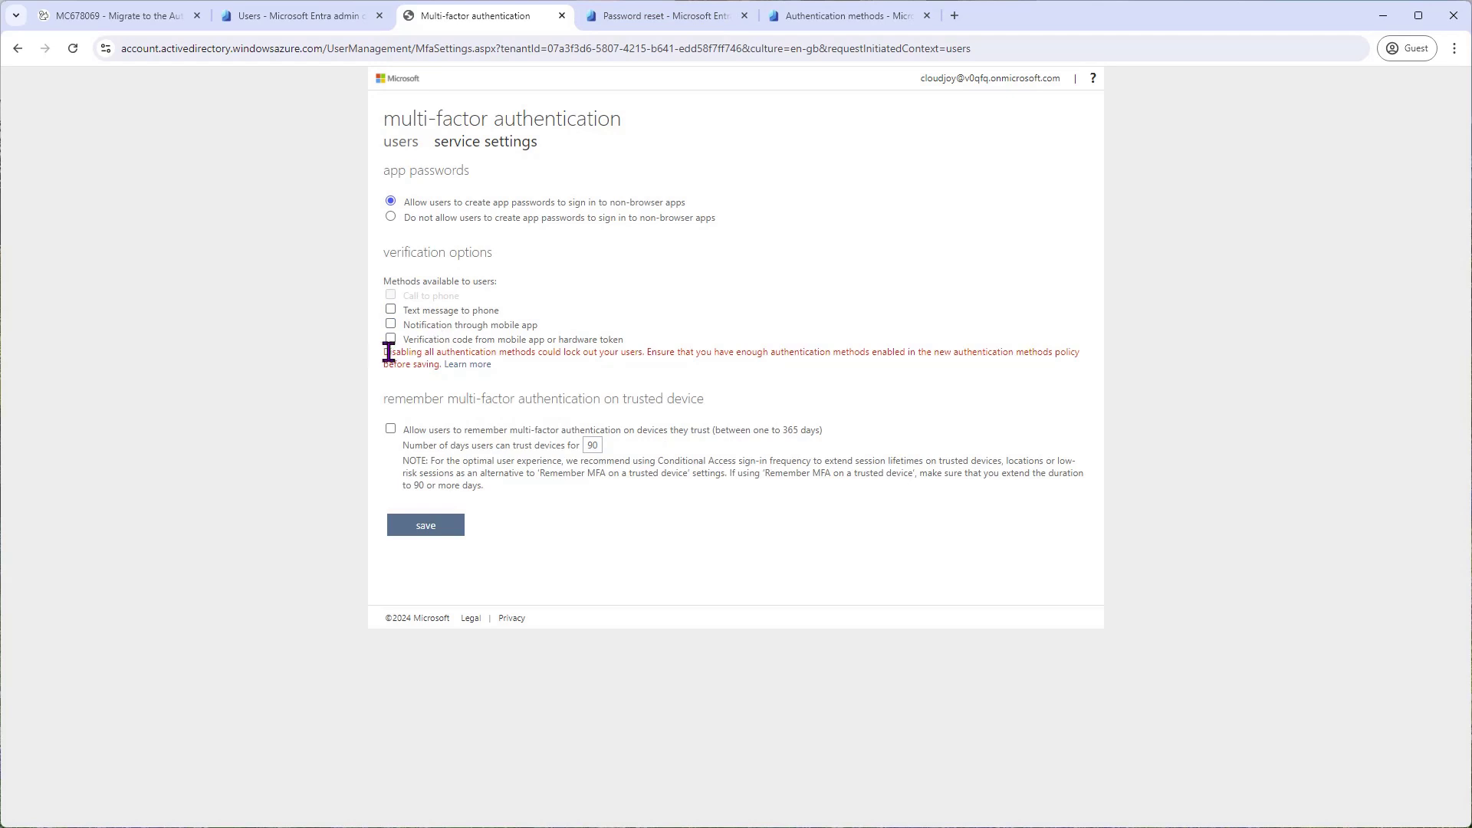
{"action": "left_click_drag", "start_coordinate": [383, 353], "coordinate": [668, 352]}
{"action": "left_click_drag", "start_coordinate": [954, 353], "coordinate": [1099, 360]}
{"action": "left_click", "coordinate": [1057, 357]}
- Save the legacy MFA settings with no verification methods and dismiss the success message
{"action": "left_click", "coordinate": [424, 526]}
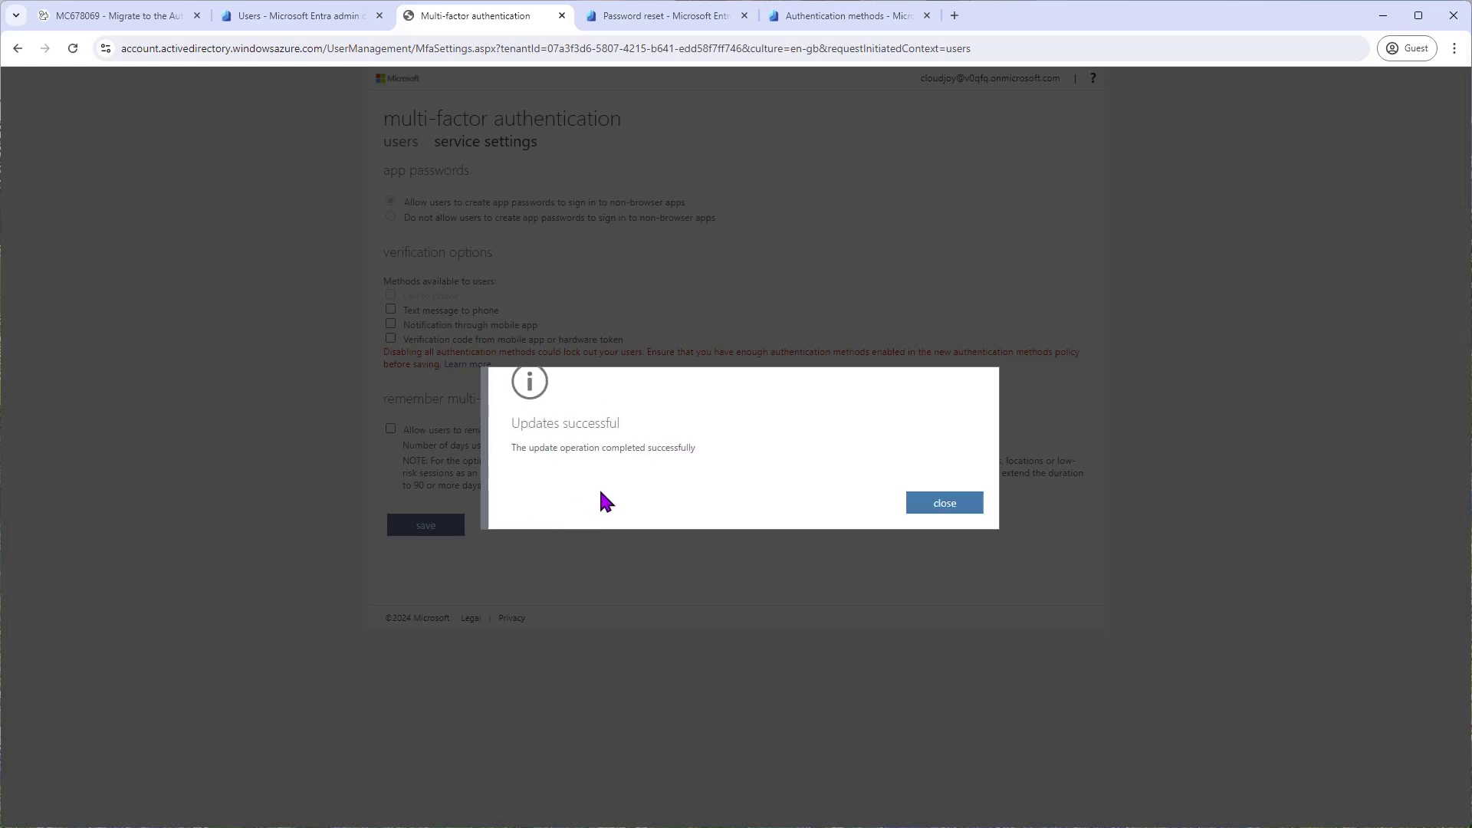
{"action": "left_click", "coordinate": [934, 508]}
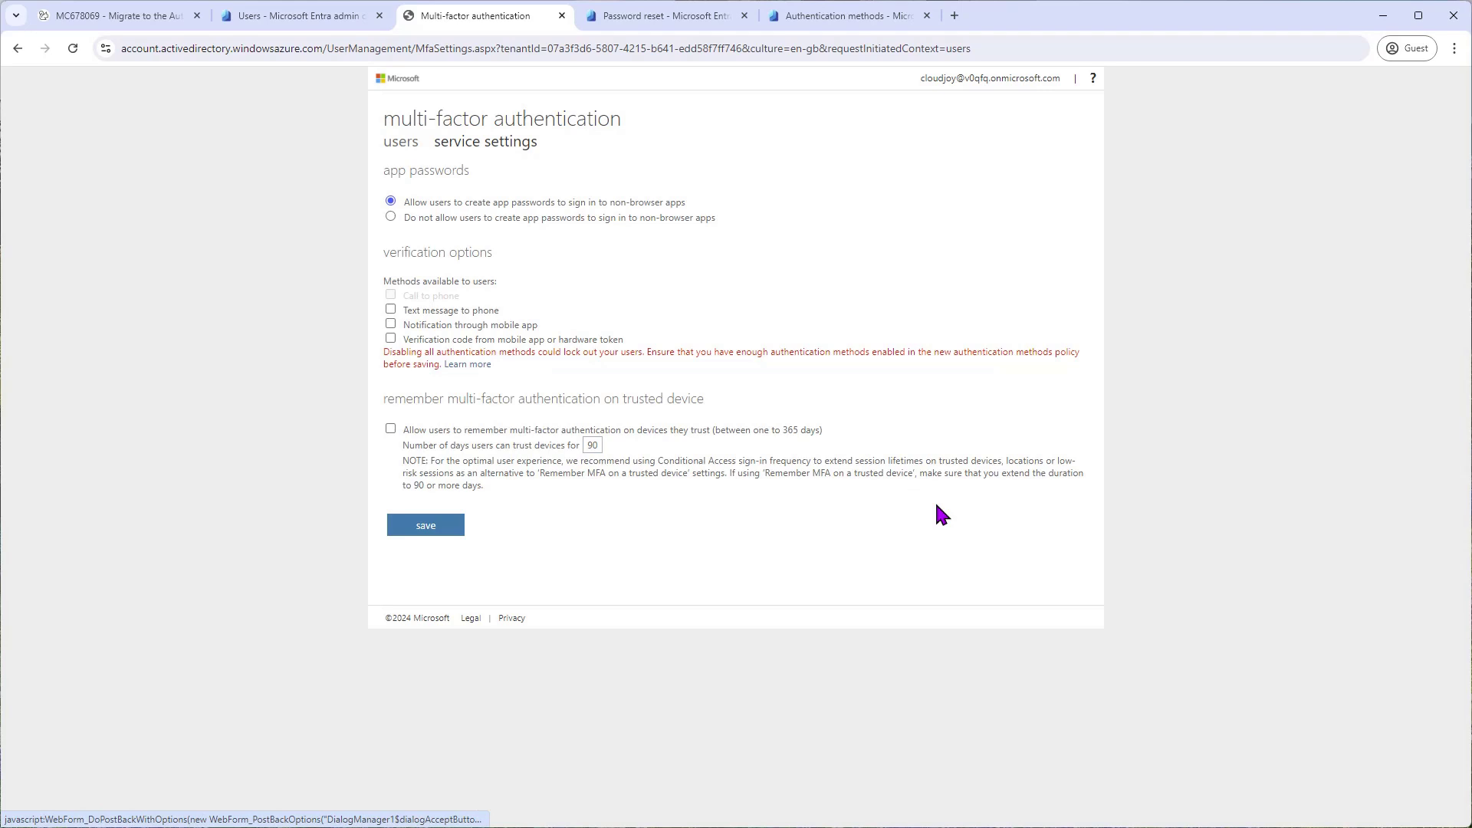
{"action": "left_click", "coordinate": [661, 15]}
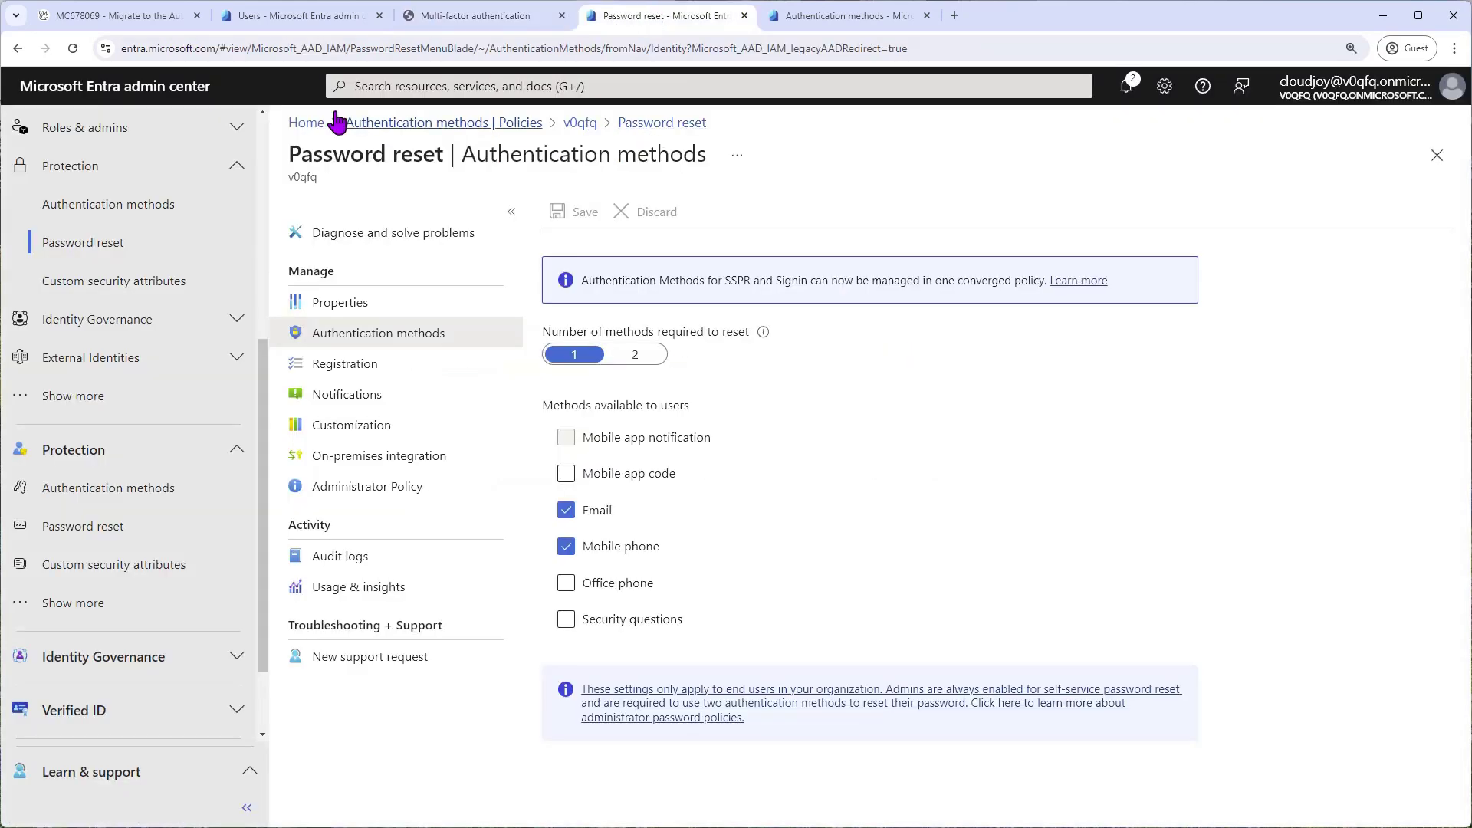
- Reload Password reset, untick Email and Mobile phone, and save the policy with no methods
{"action": "left_click", "coordinate": [70, 47]}
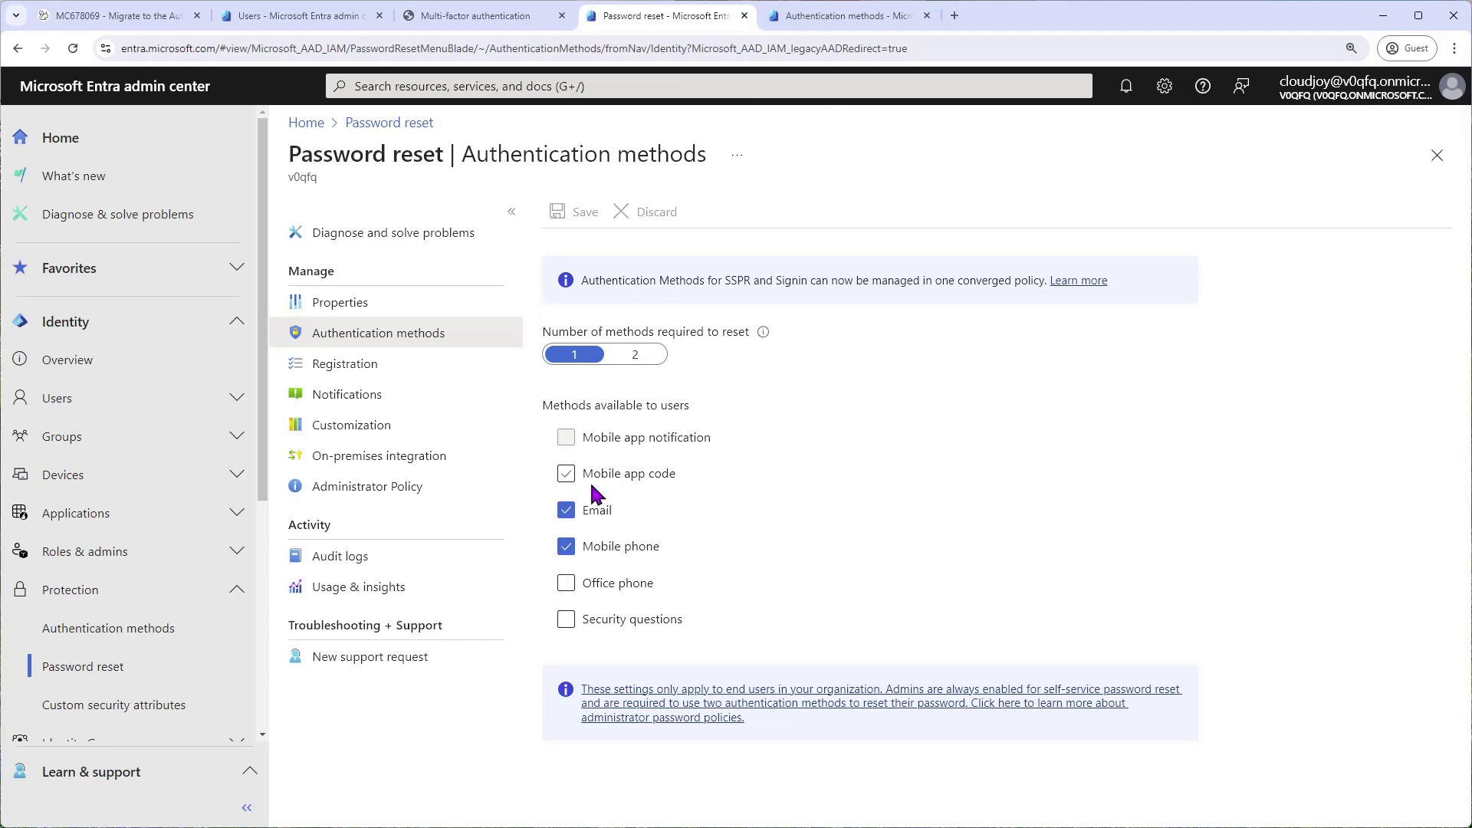
{"action": "left_click", "coordinate": [588, 509]}
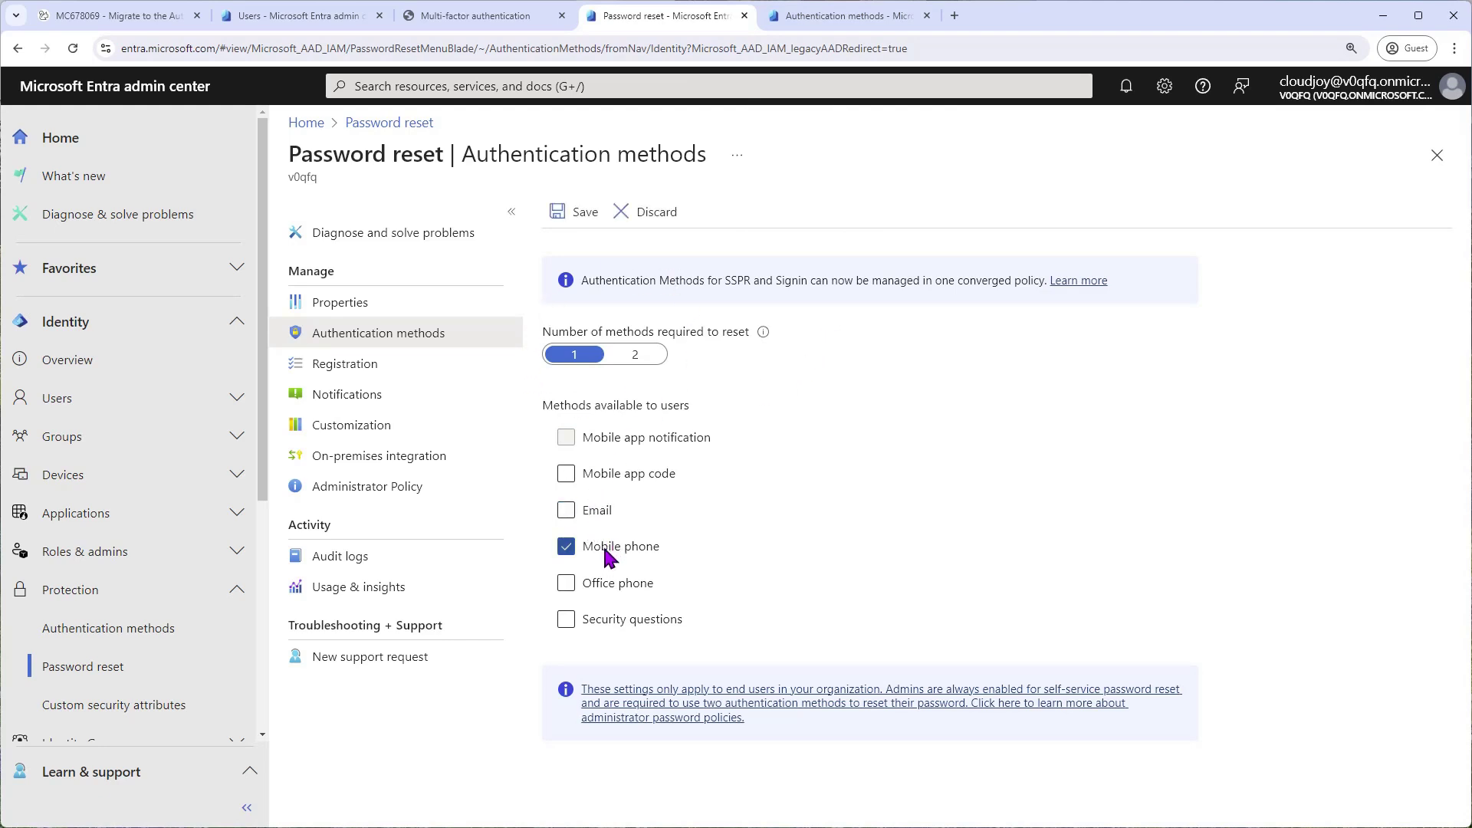
{"action": "left_click", "coordinate": [566, 546]}
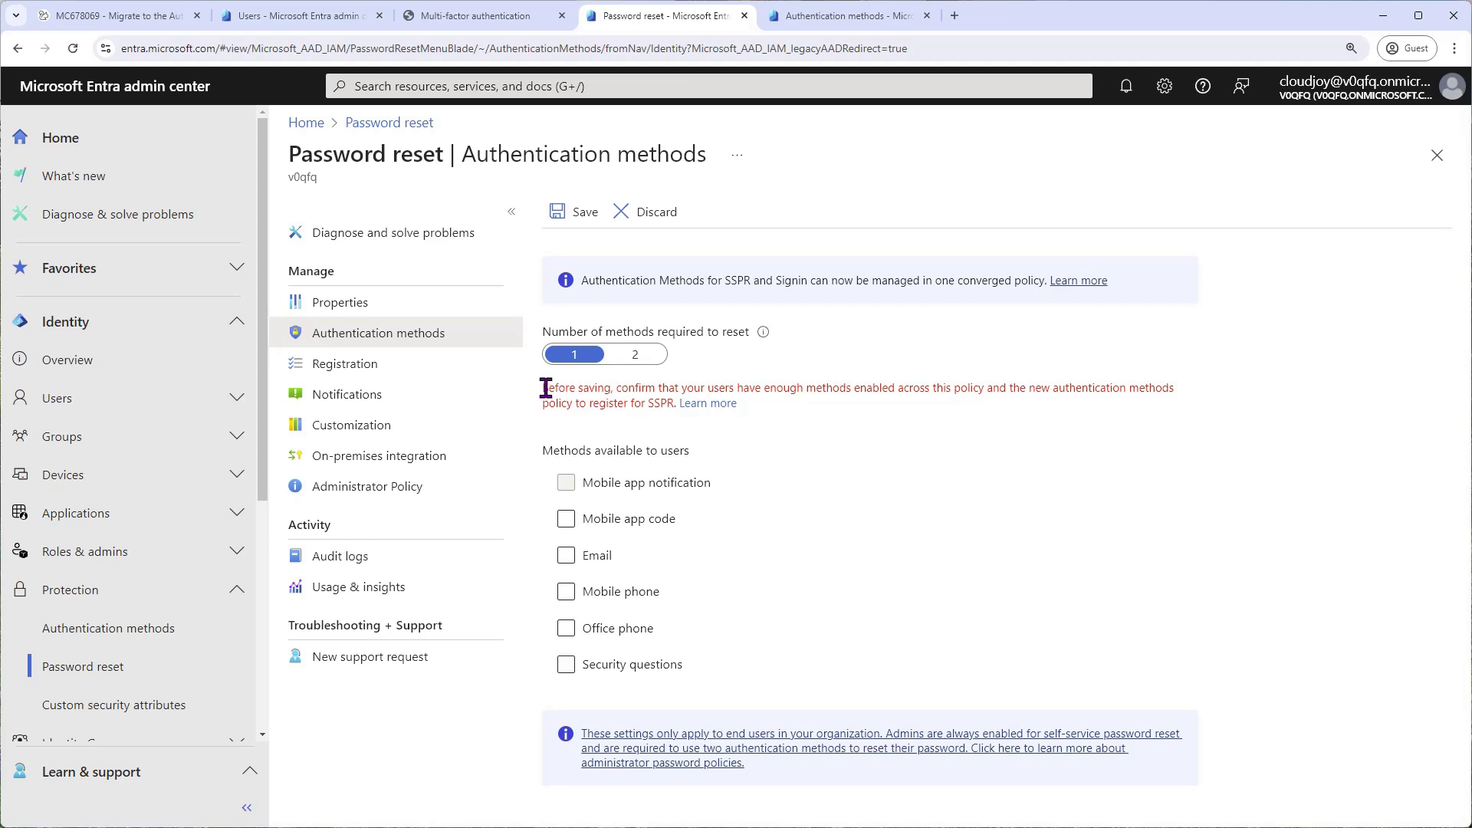
{"action": "left_click_drag", "start_coordinate": [545, 388], "coordinate": [1175, 390]}
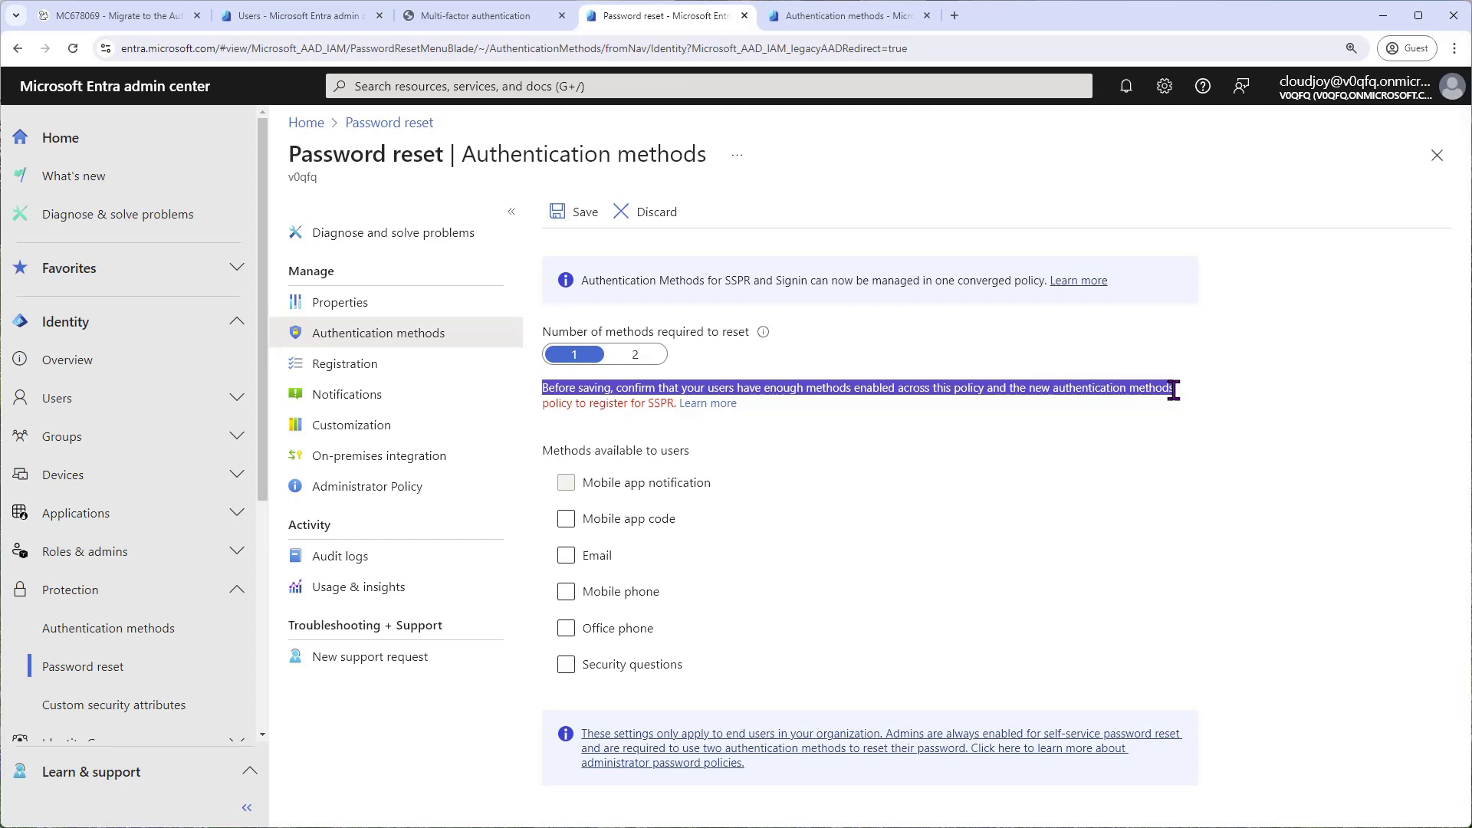
{"action": "left_click", "coordinate": [1174, 390]}
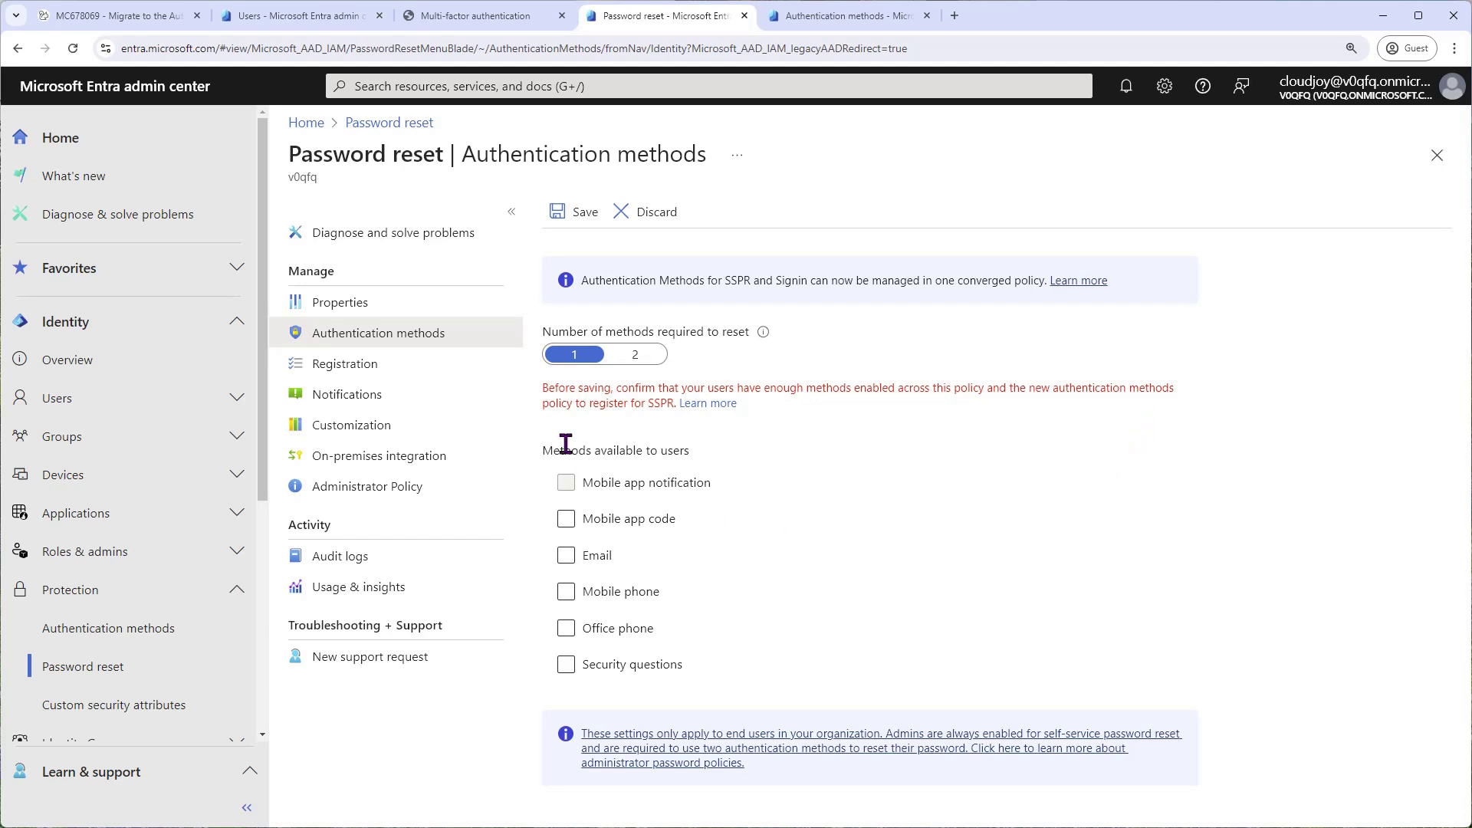
{"action": "left_click", "coordinate": [579, 215]}
{"action": "left_click", "coordinate": [814, 26]}
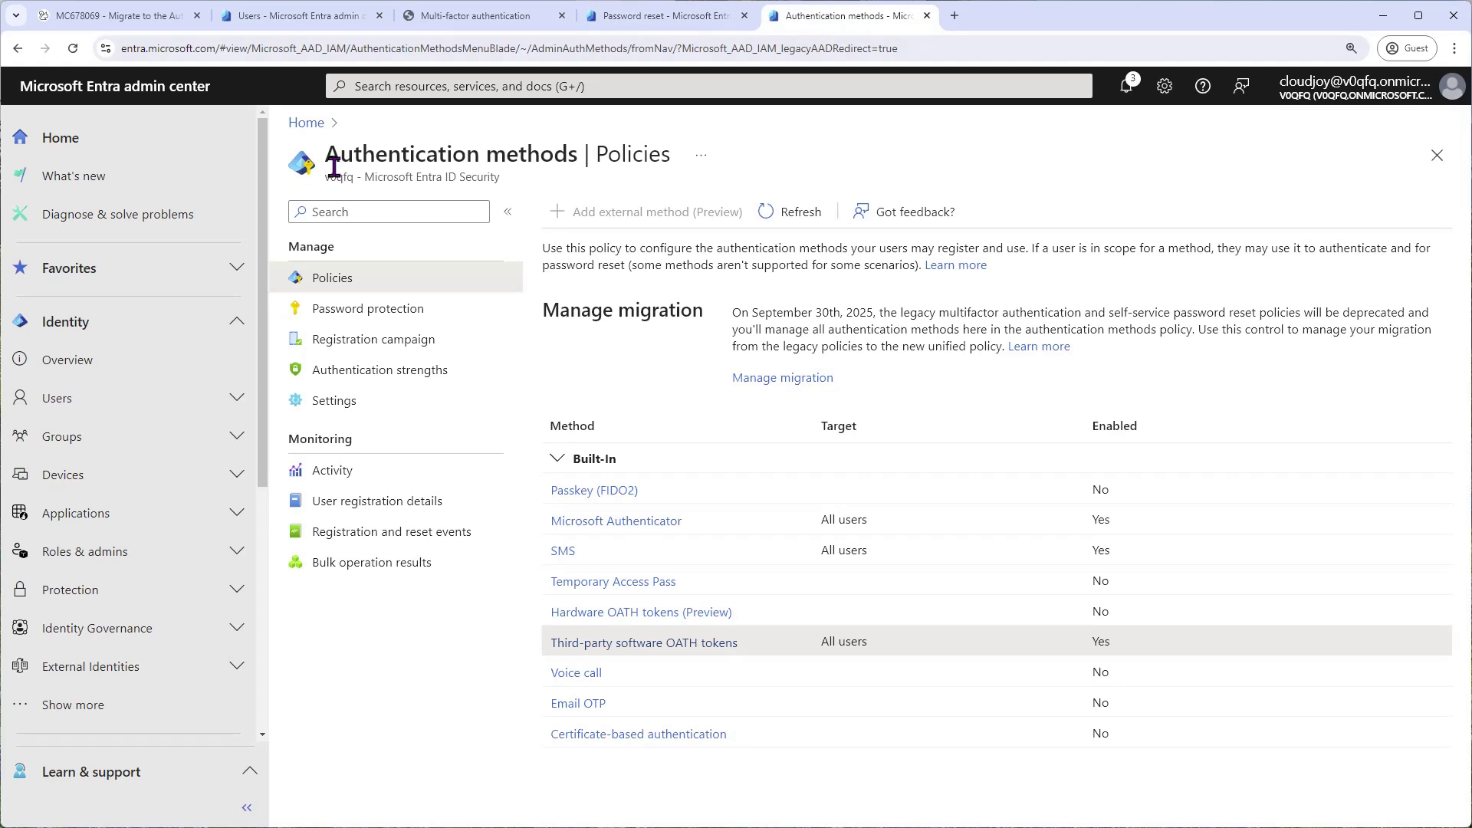
- Reload the Authentication methods policies page and save the migration status as Migration Complete
{"action": "left_click", "coordinate": [66, 50]}
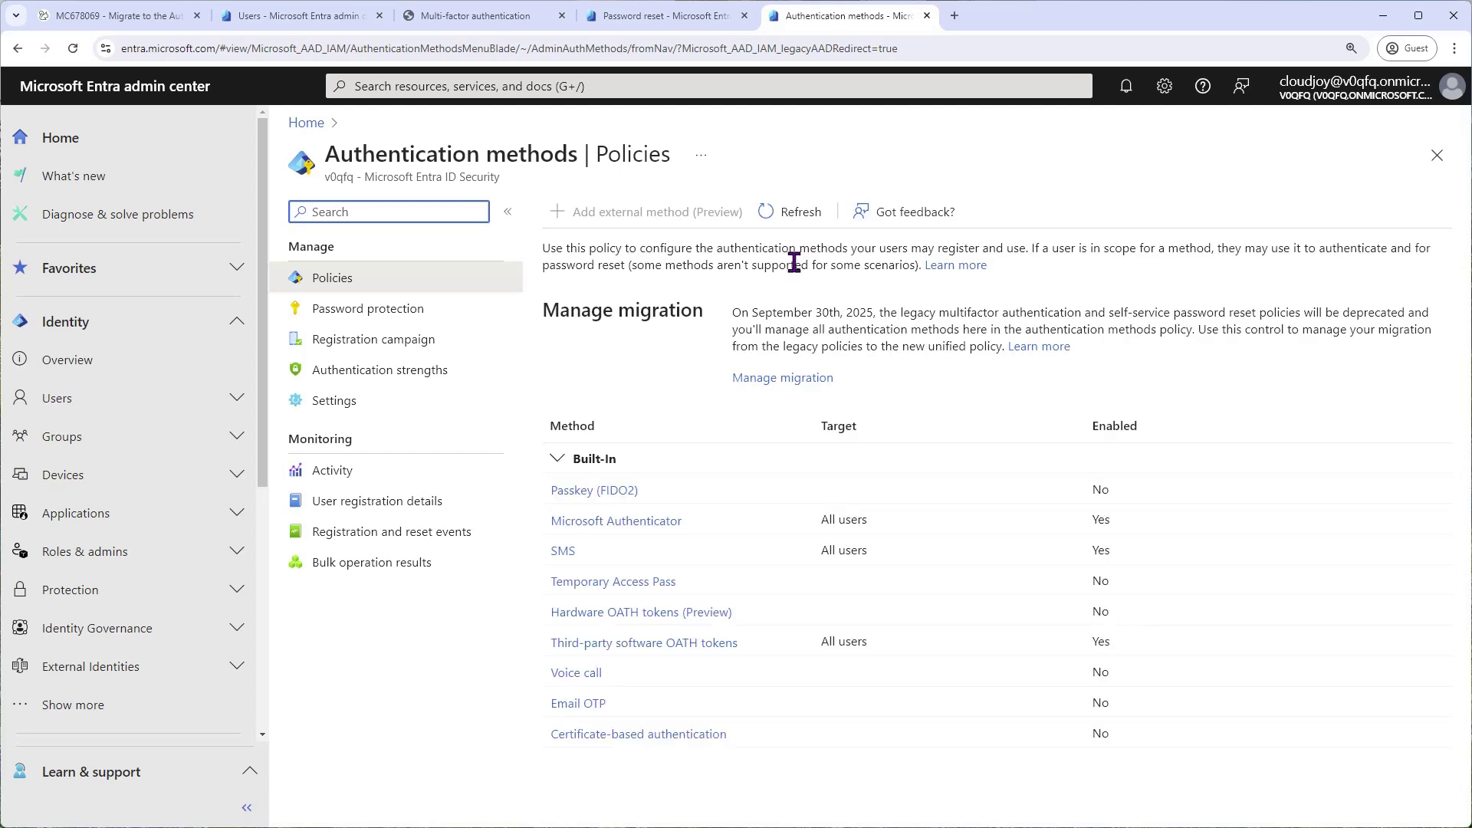
{"action": "left_click", "coordinate": [790, 379]}
{"action": "left_click", "coordinate": [1043, 430]}
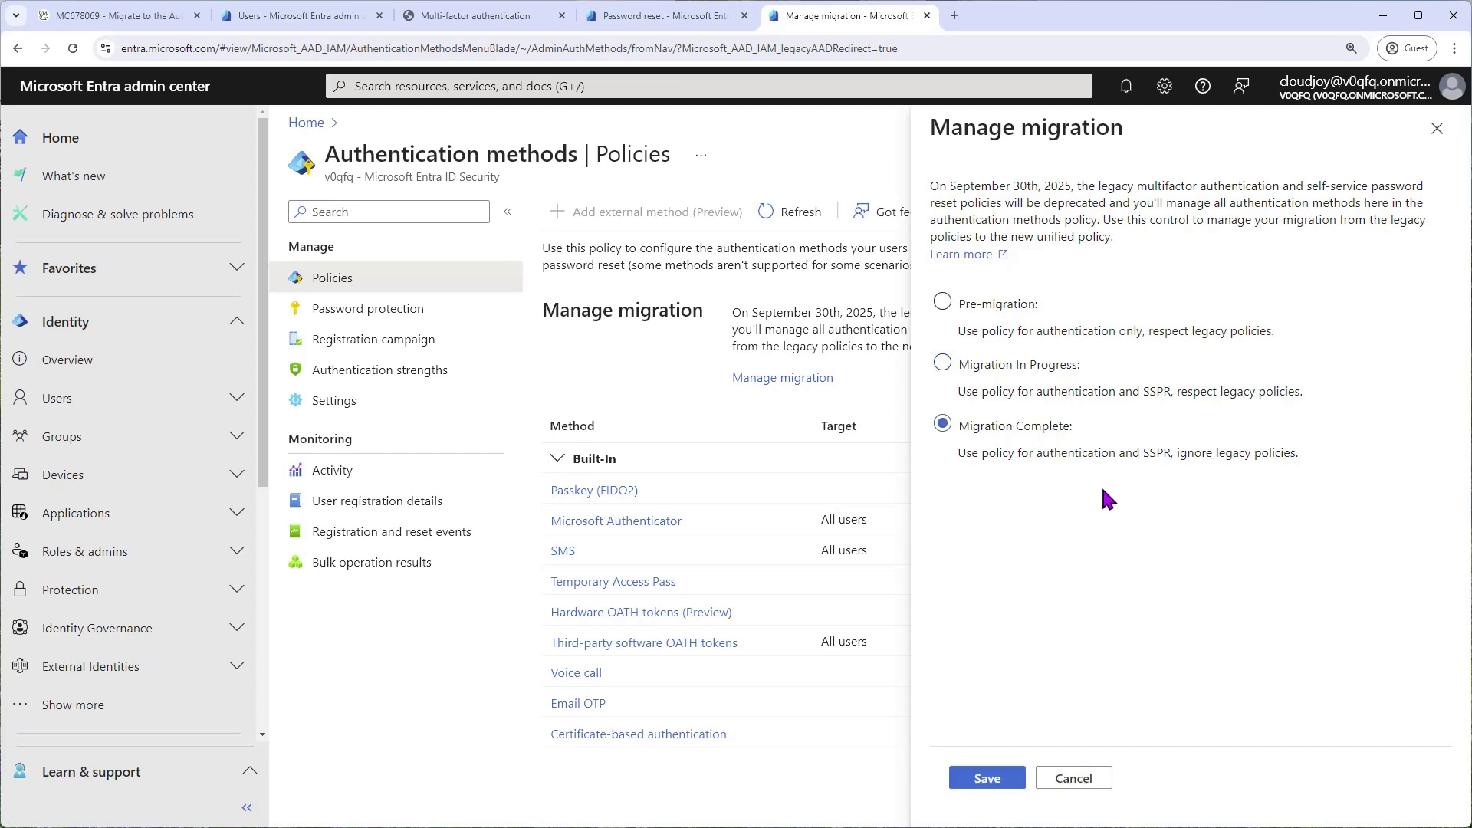
{"action": "left_click", "coordinate": [981, 779]}
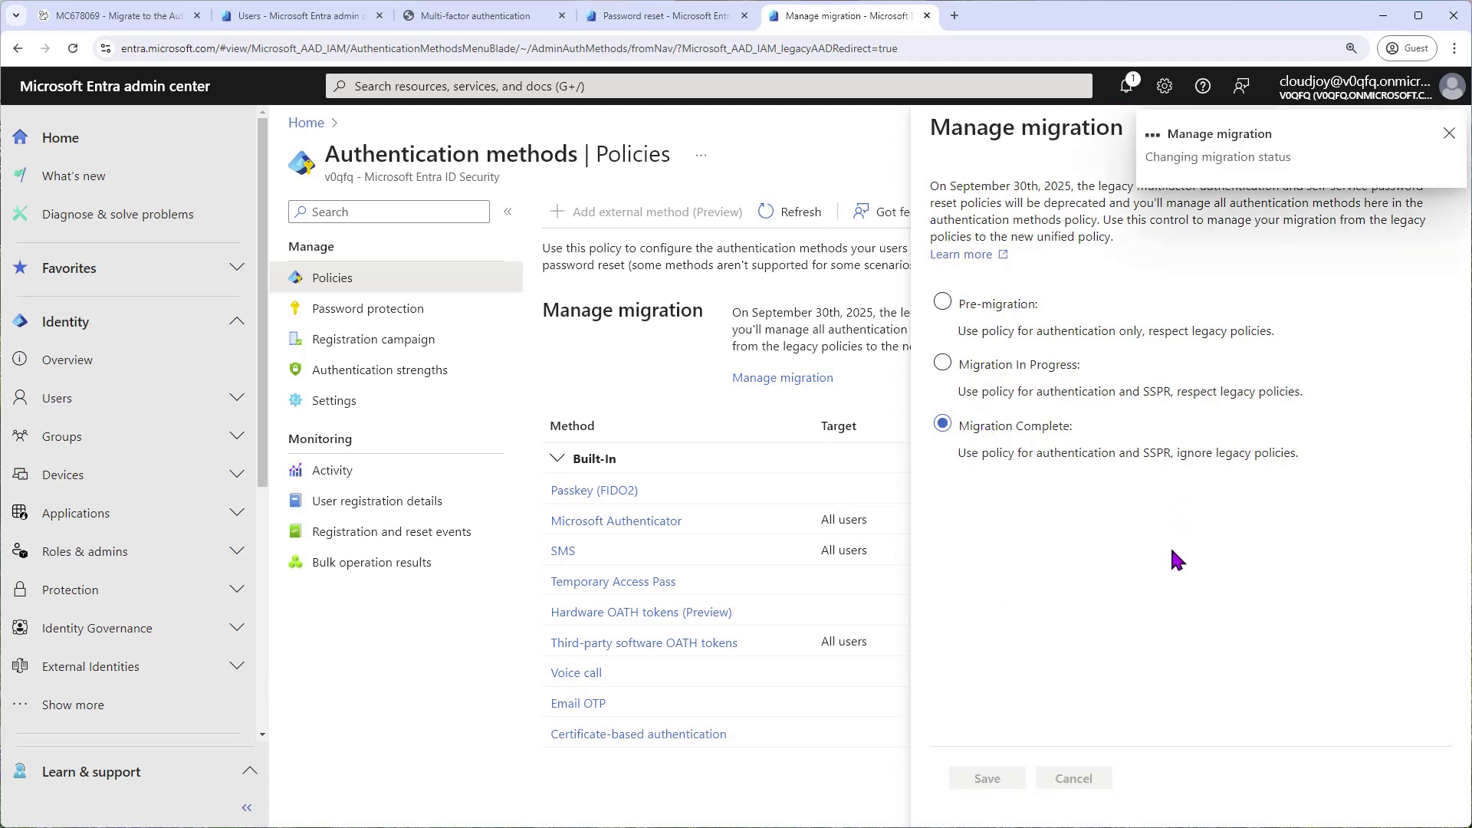